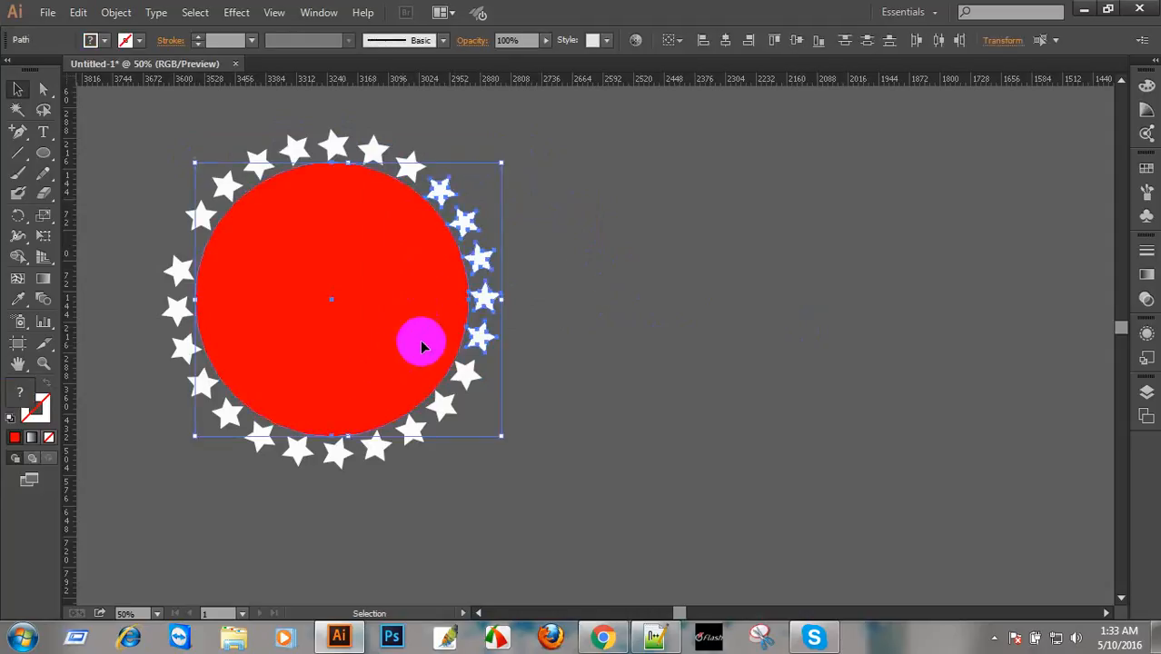
pyautogui.click(575, 202)
pyautogui.click(383, 365)
pyautogui.click(591, 295)
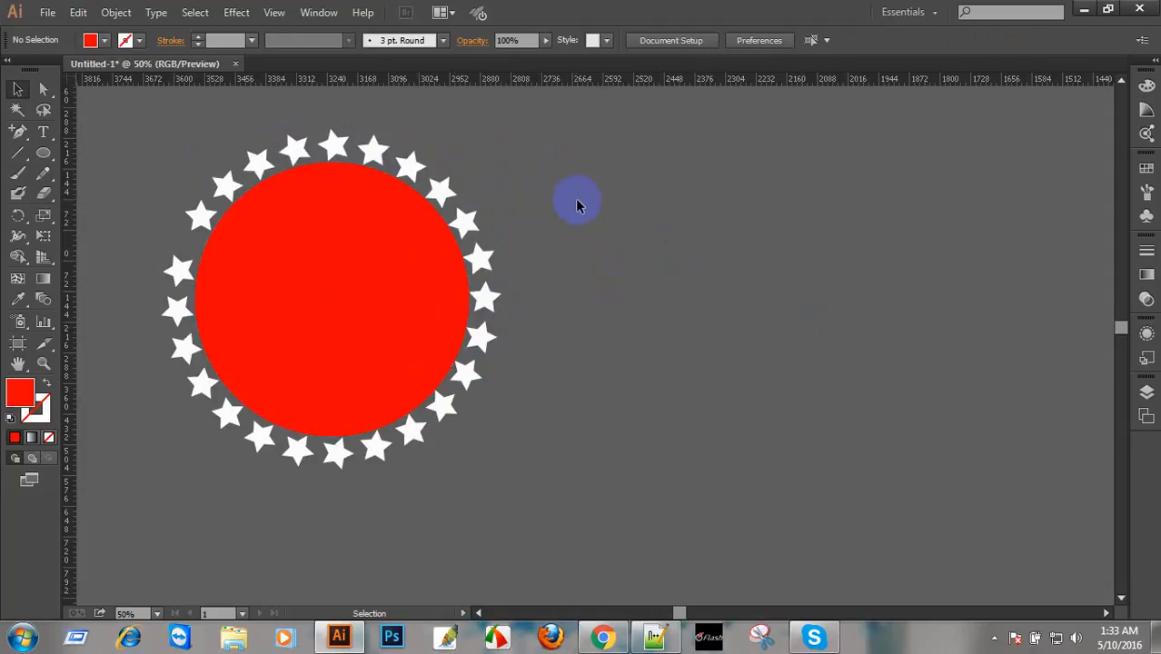
pyautogui.click(370, 412)
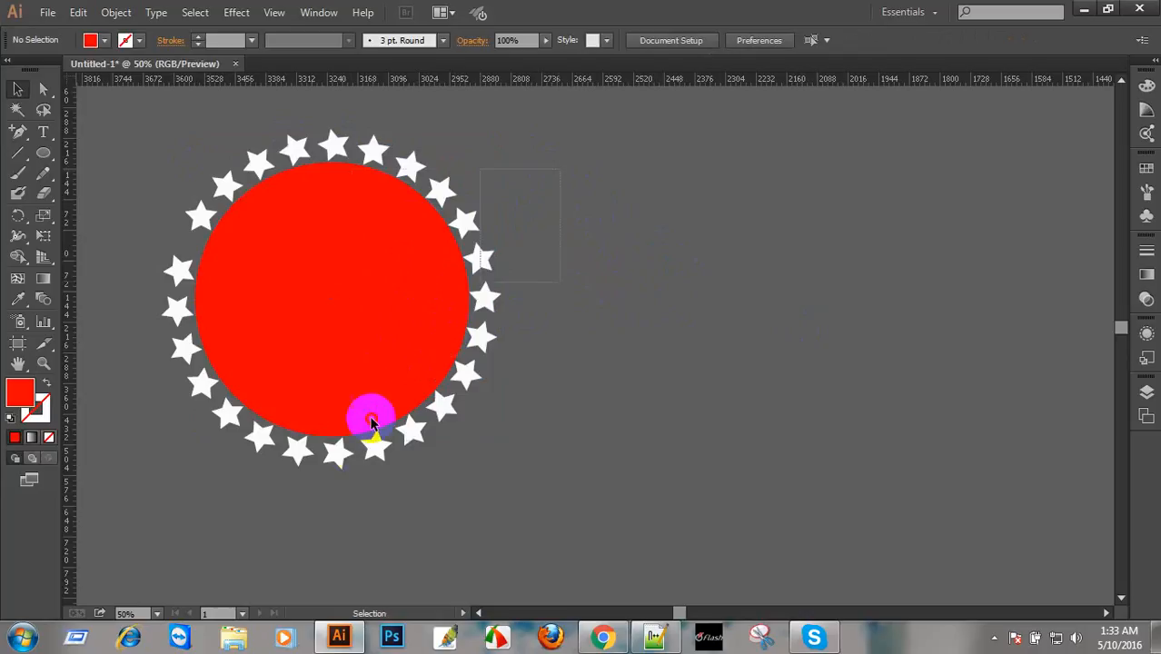
pyautogui.click(560, 216)
pyautogui.moveTo(554, 164); pyautogui.dragTo(288, 490)
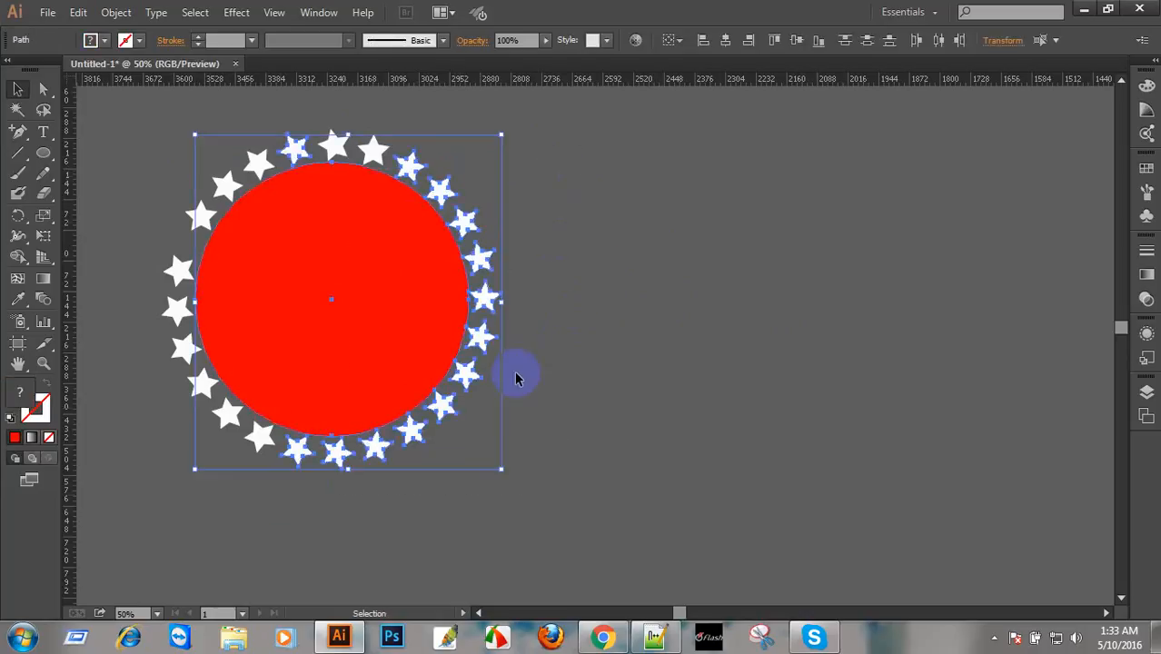
pyautogui.click(603, 250)
# Delete the existing red circle together with its surrounding ring of white stars.
pyautogui.moveTo(122, 130); pyautogui.dragTo(536, 497)
pyautogui.click(448, 252)
pyautogui.click(619, 257)
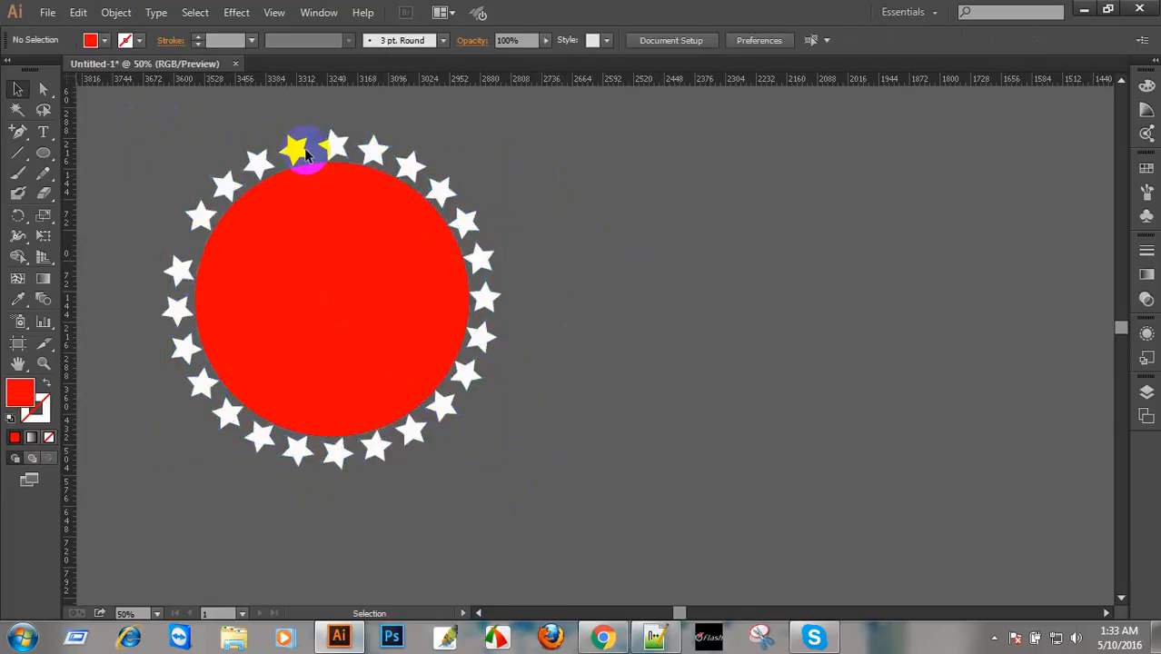
pyautogui.click(394, 371)
pyautogui.press('Delete')
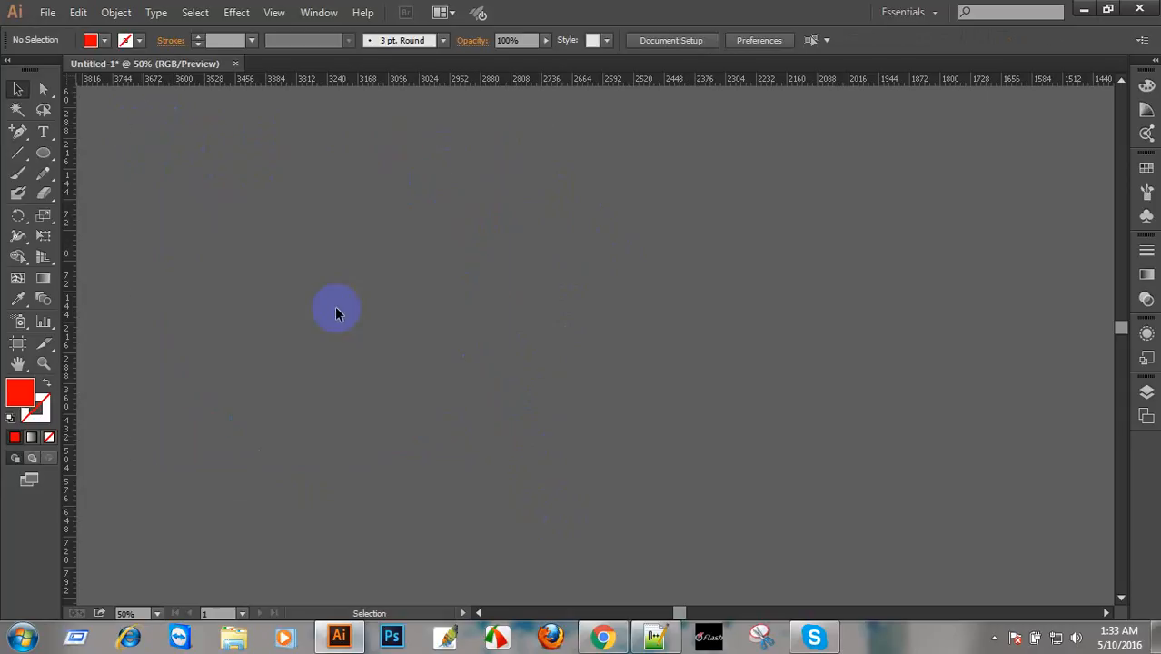
# Draw a red circle without a stroke in the empty area with the Ellipse tool.
pyautogui.click(45, 156)
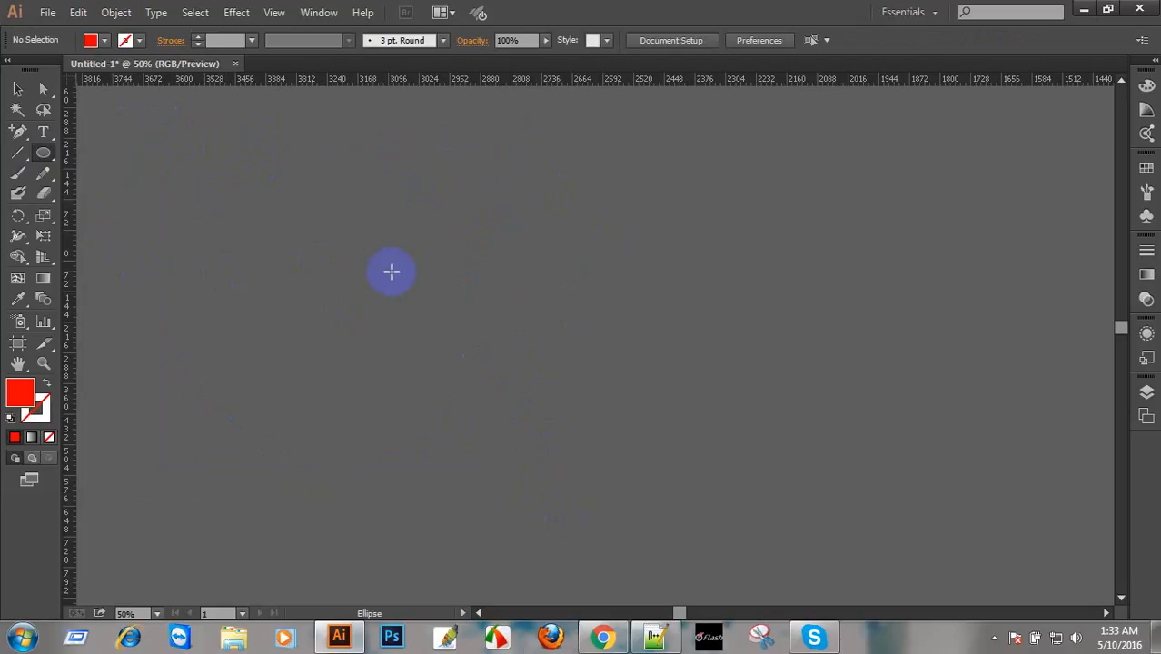
pyautogui.moveTo(351, 238); pyautogui.dragTo(552, 444)
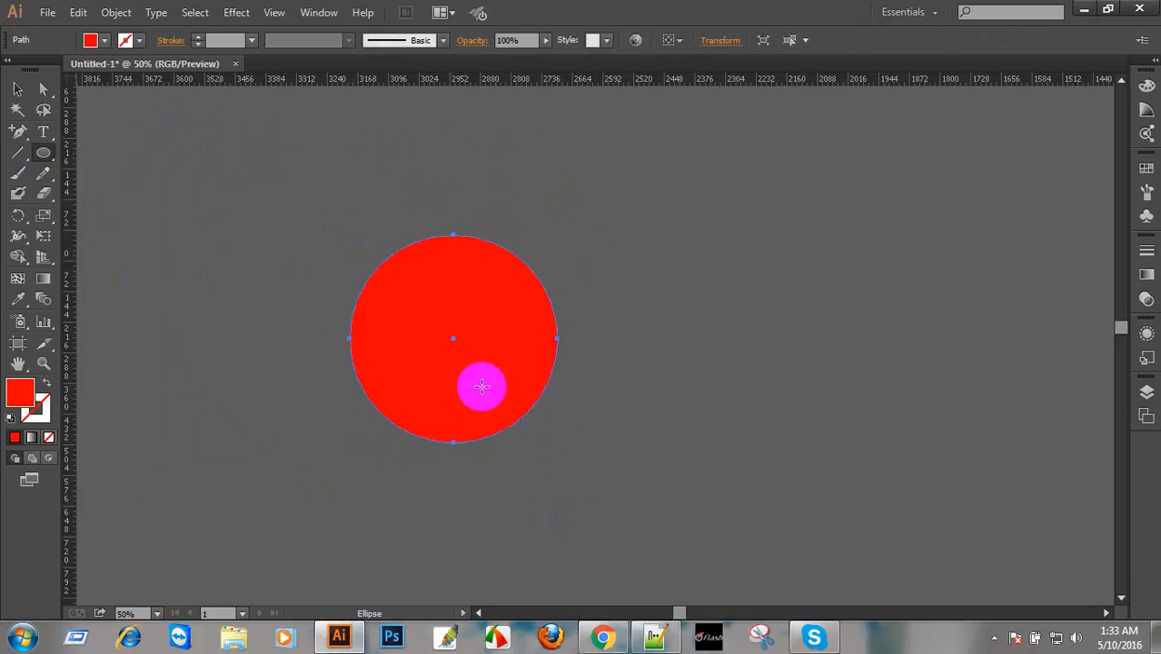
pyautogui.click(17, 88)
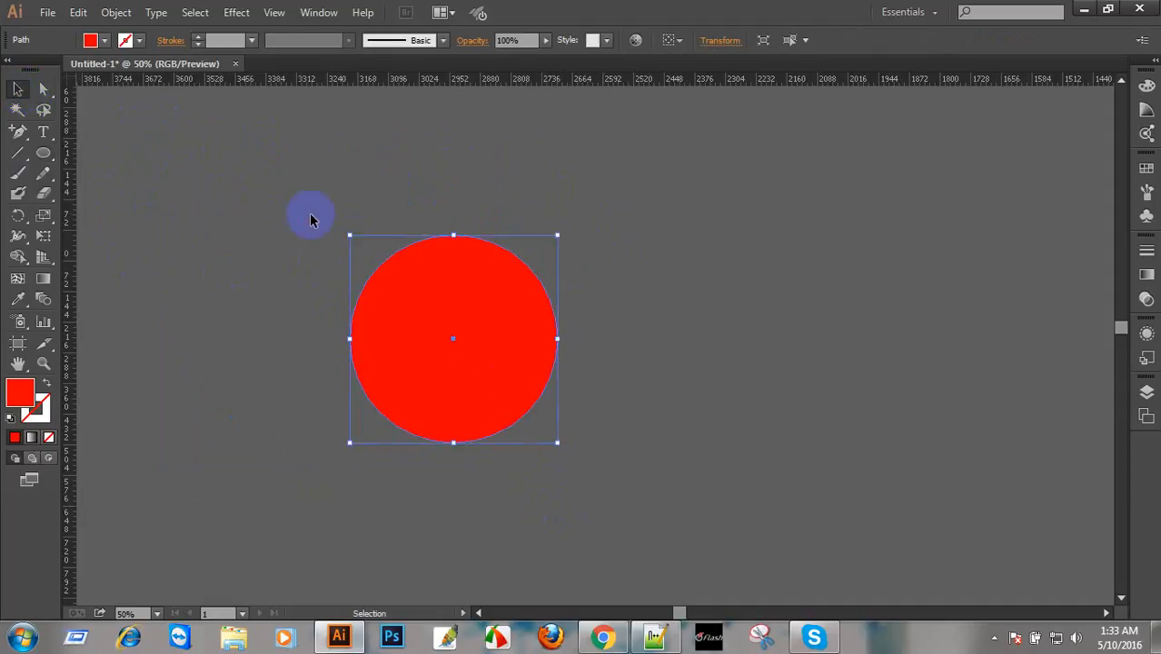
pyautogui.click(463, 354)
pyautogui.click(291, 241)
pyautogui.click(440, 337)
pyautogui.click(238, 227)
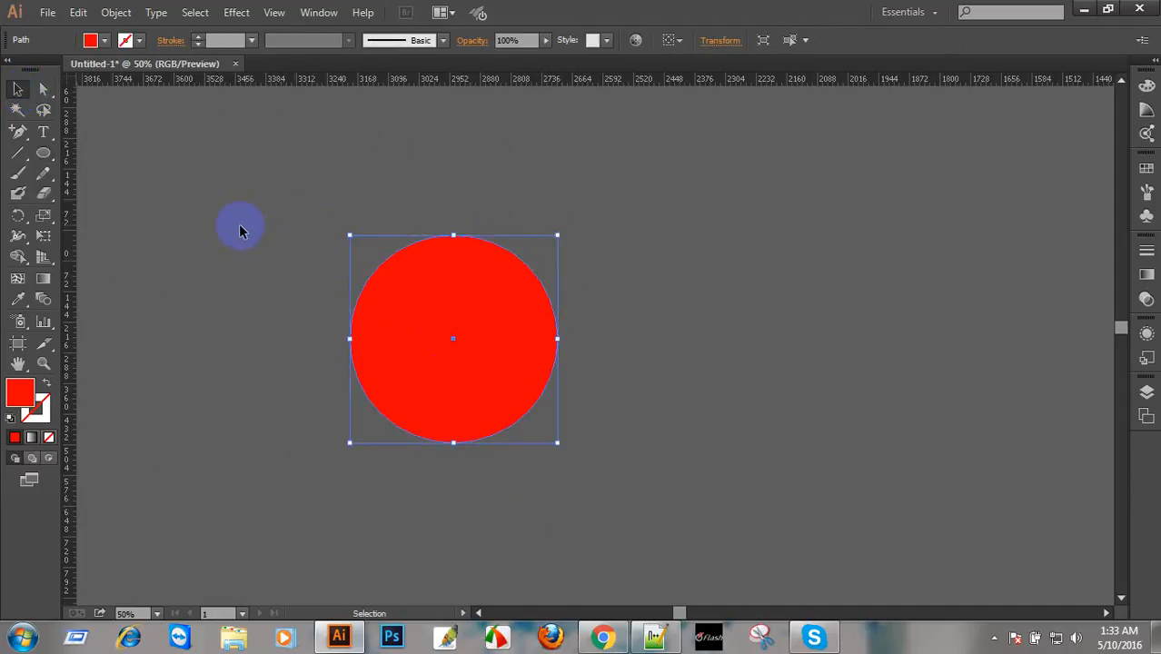
pyautogui.click(445, 342)
pyautogui.click(204, 215)
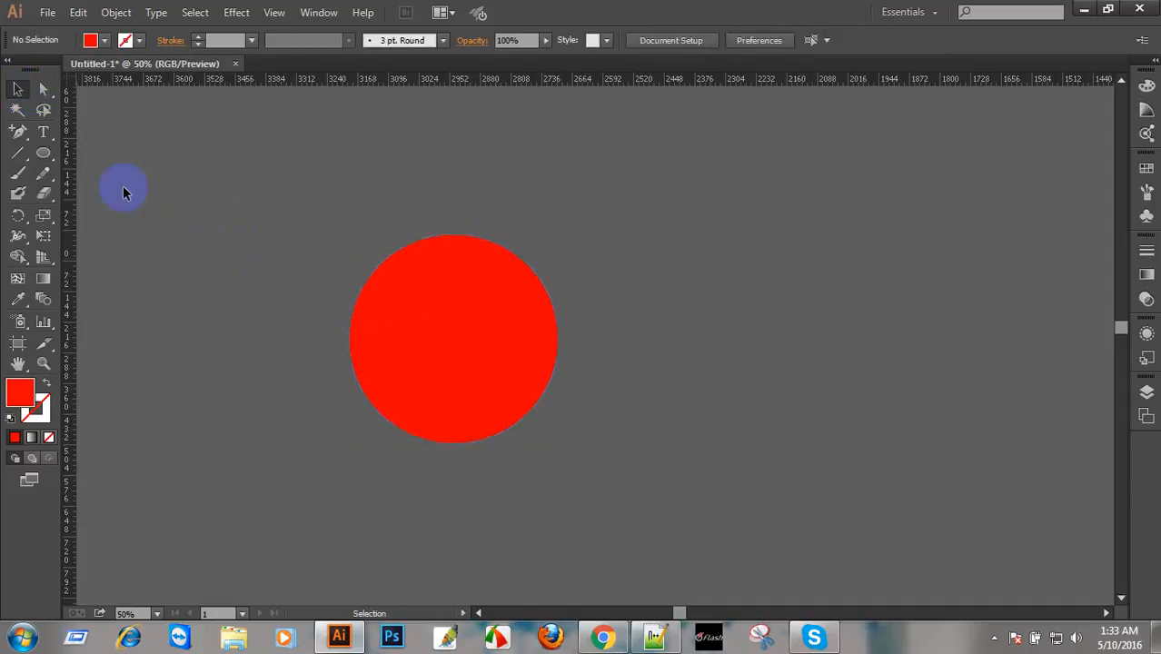
# Draw a small five-pointed red star above and to the left of the circle with the Star tool.
pyautogui.click(46, 159)
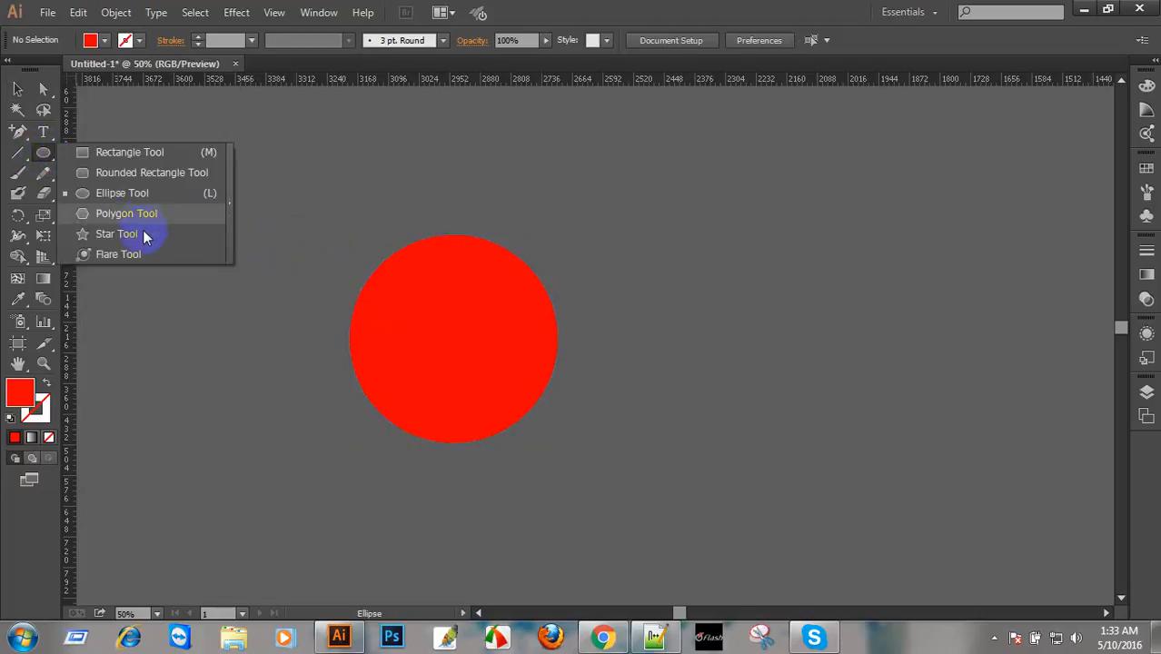
pyautogui.click(124, 233)
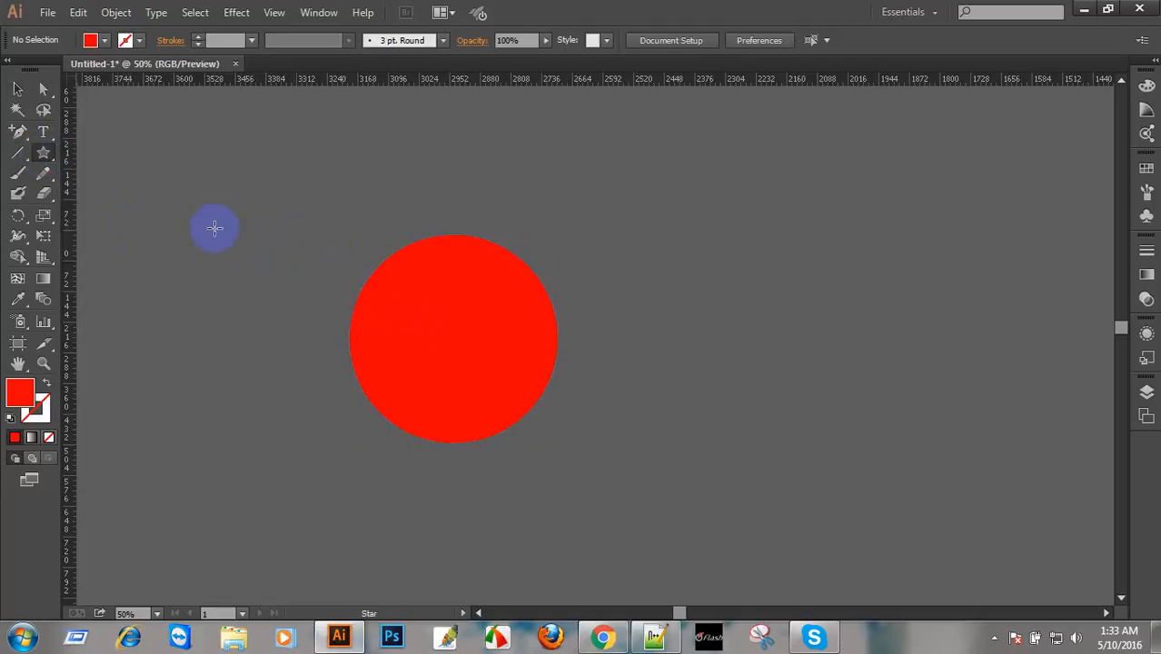
pyautogui.moveTo(259, 207); pyautogui.dragTo(269, 219)
pyautogui.click(17, 88)
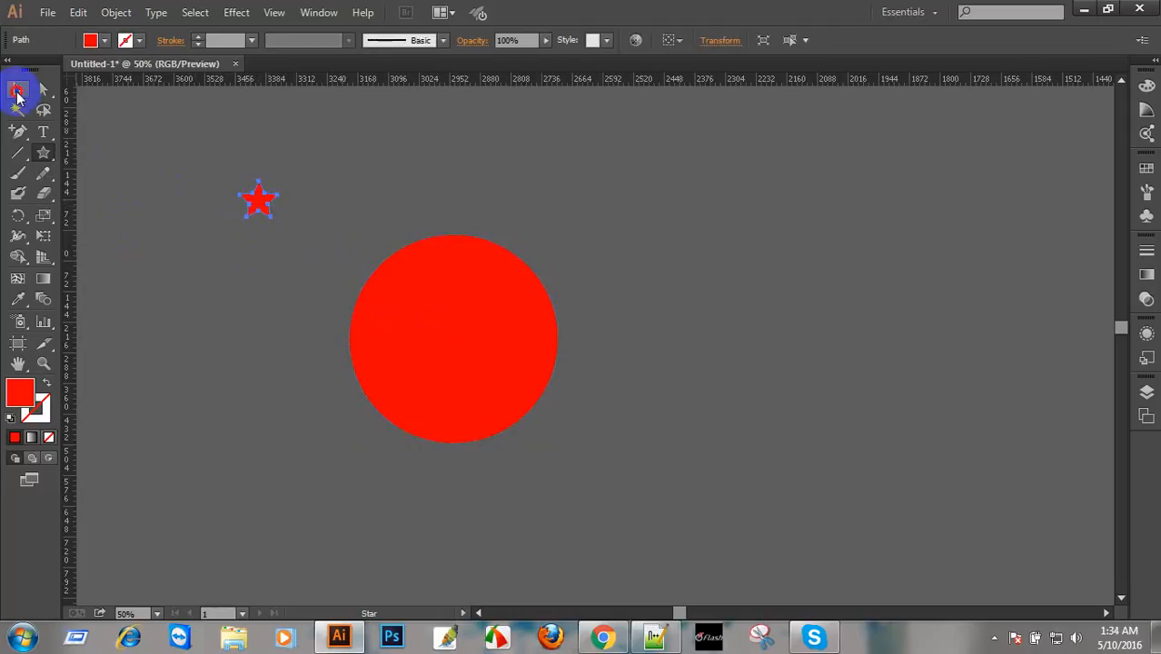
# Move the small star next to the upper-left edge of the red circle.
pyautogui.click(188, 178)
pyautogui.click(259, 205)
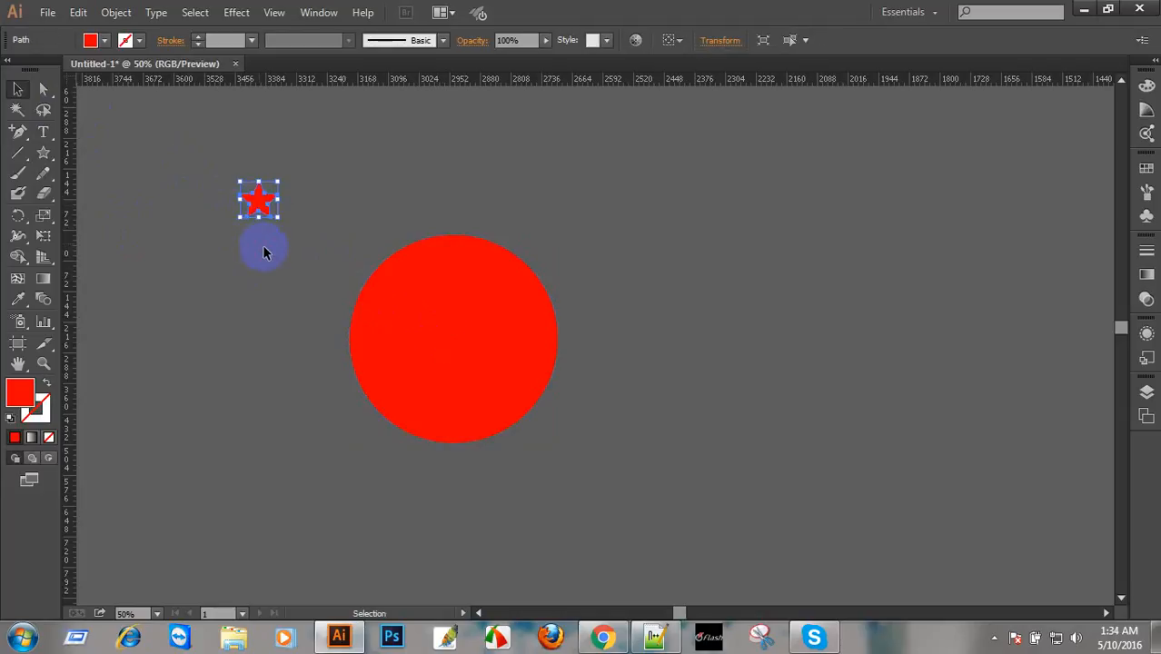
pyautogui.click(268, 250)
pyautogui.click(257, 208)
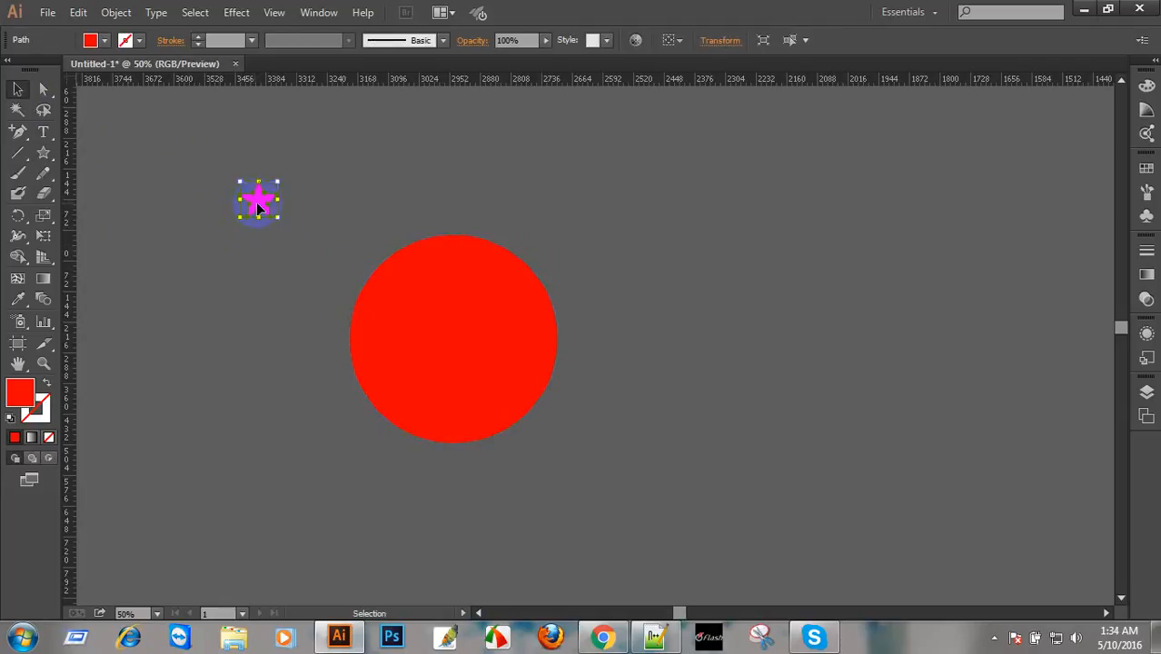
pyautogui.moveTo(258, 208); pyautogui.dragTo(339, 276)
pyautogui.click(280, 257)
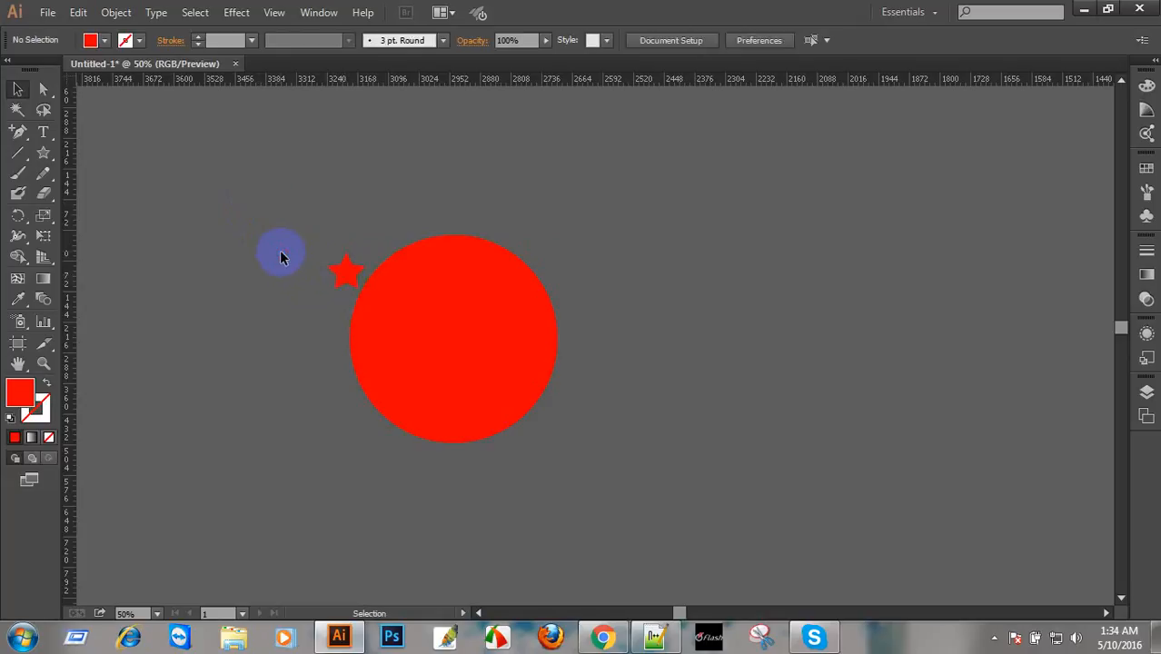
# Change the star's fill color from red to near-white.
pyautogui.click(351, 275)
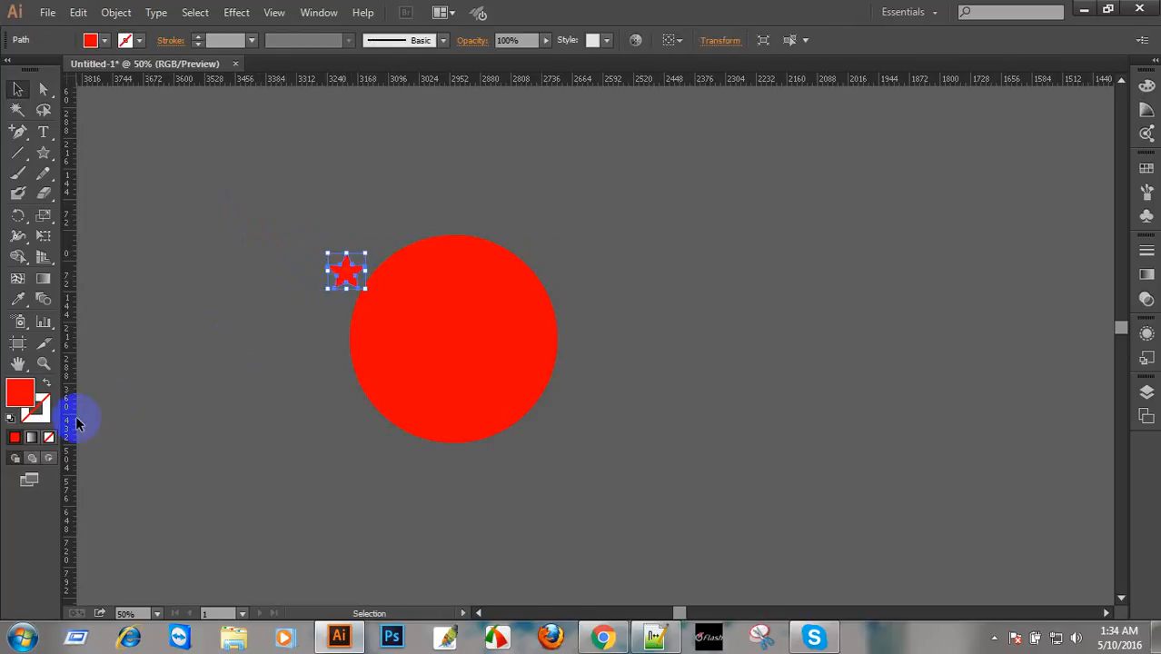
pyautogui.doubleClick(20, 393)
pyautogui.click(627, 258)
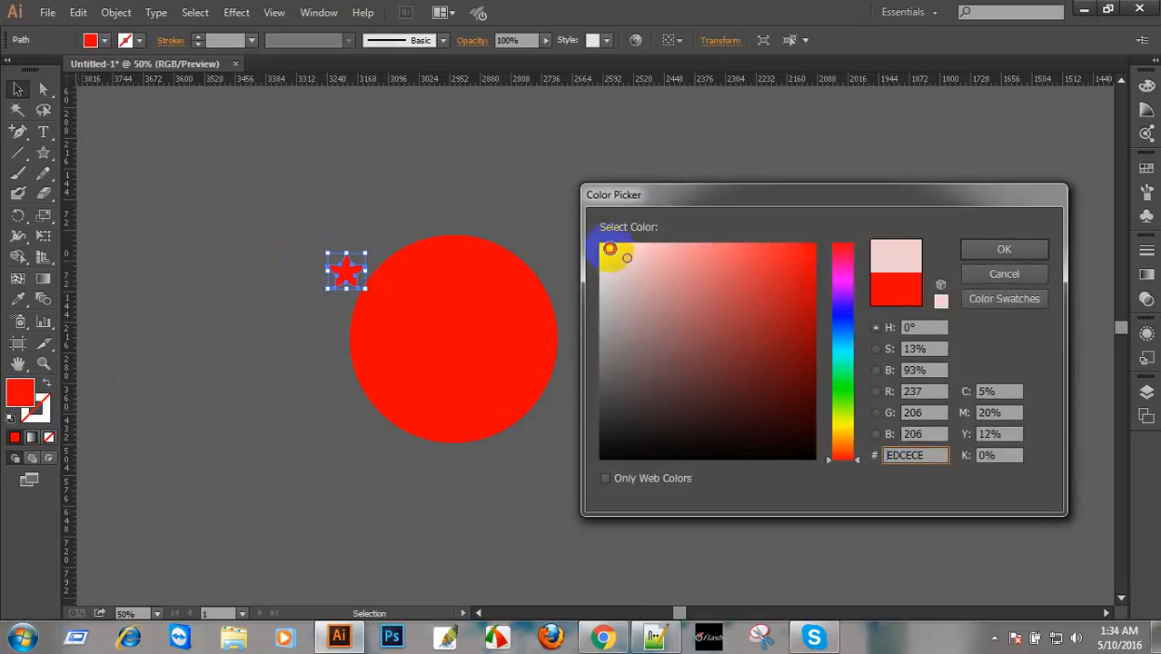
pyautogui.click(1004, 249)
pyautogui.click(703, 256)
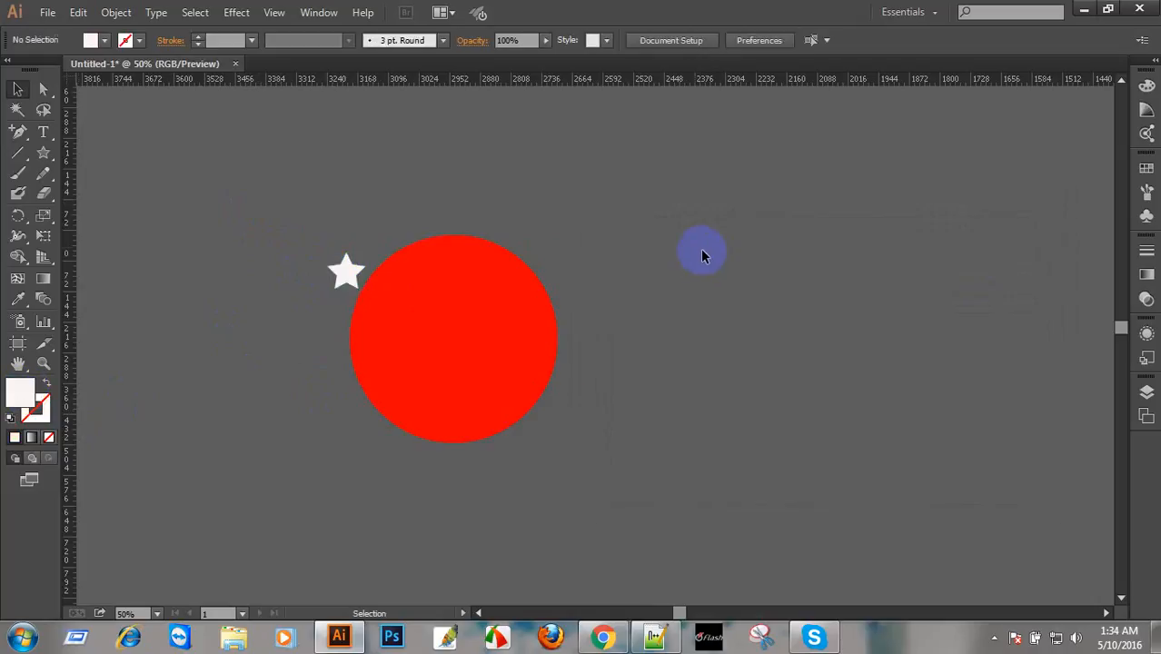
# Rotate a copy of the star and circle together clockwise about the circle's center, placing the new star beside the first.
pyautogui.click(346, 271)
pyautogui.click(390, 286)
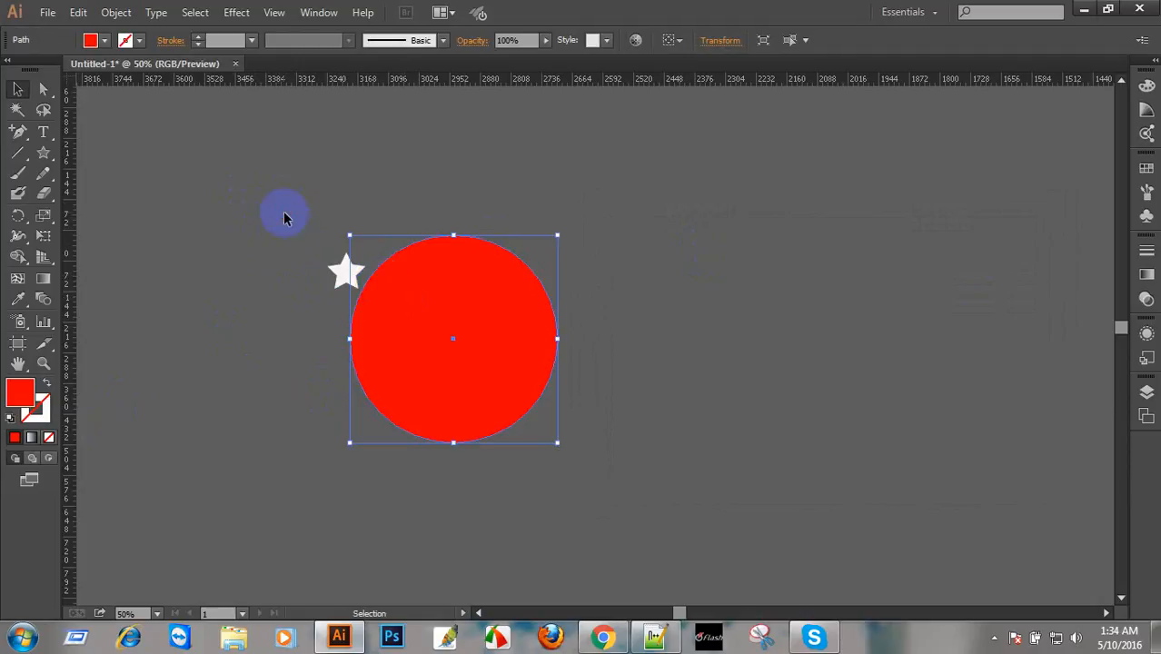
pyautogui.click(283, 218)
pyautogui.click(325, 255)
pyautogui.click(346, 271)
pyautogui.keyDown('shift'); pyautogui.click(402, 293); pyautogui.keyUp('shift')
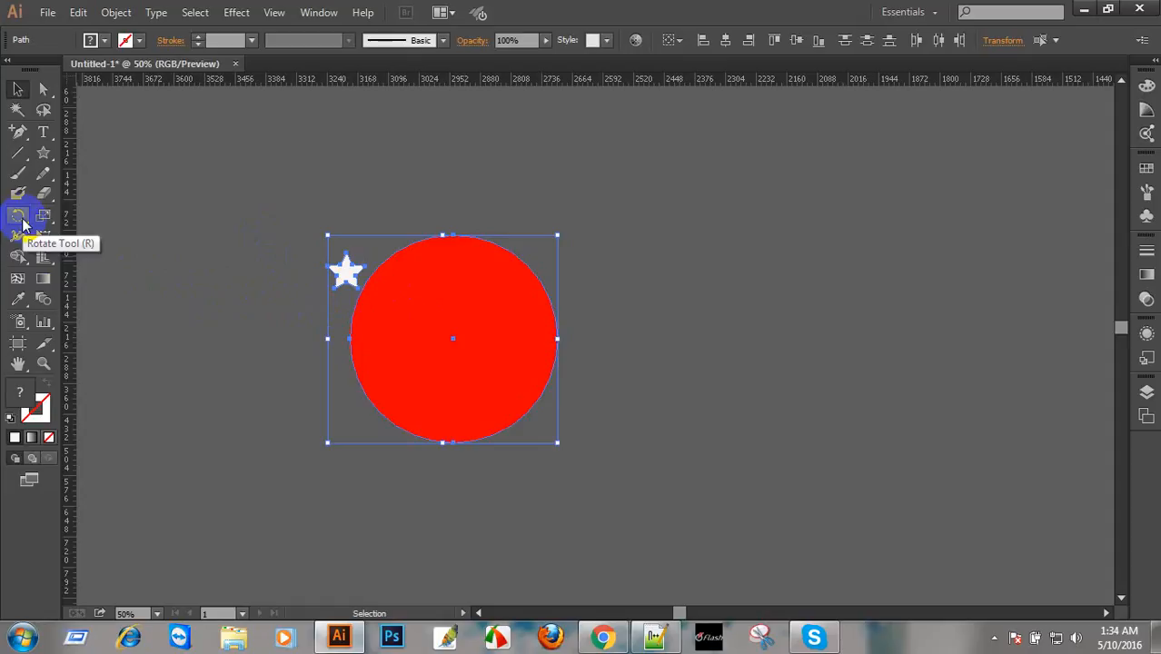
pyautogui.click(18, 217)
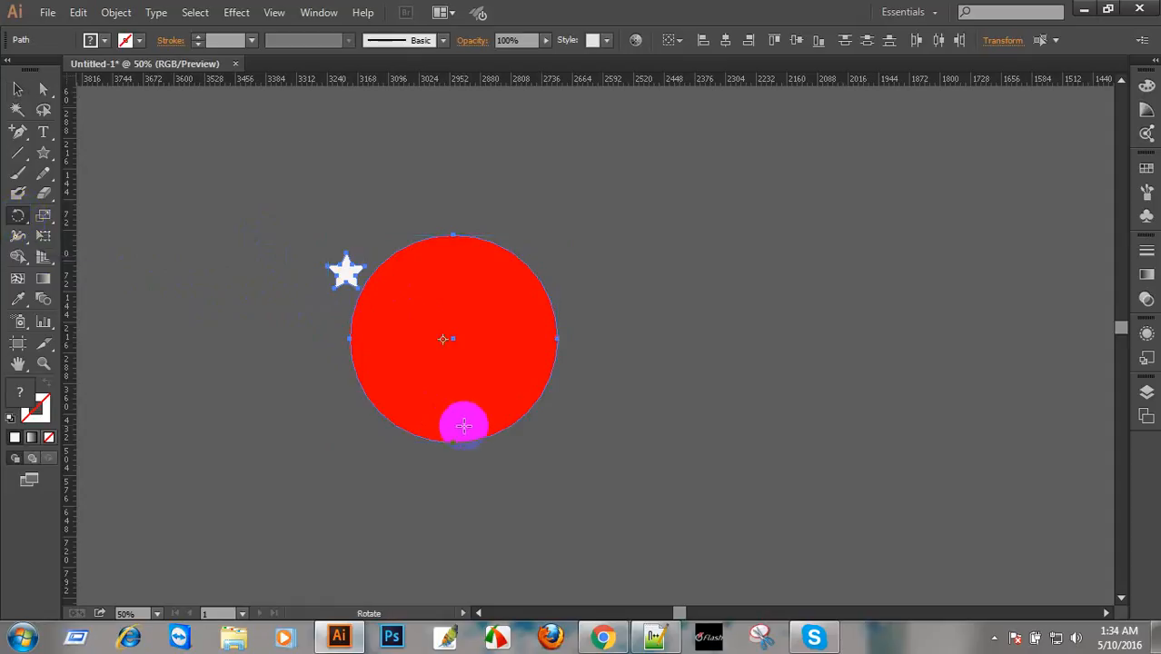
pyautogui.moveTo(441, 339); pyautogui.dragTo(452, 341)
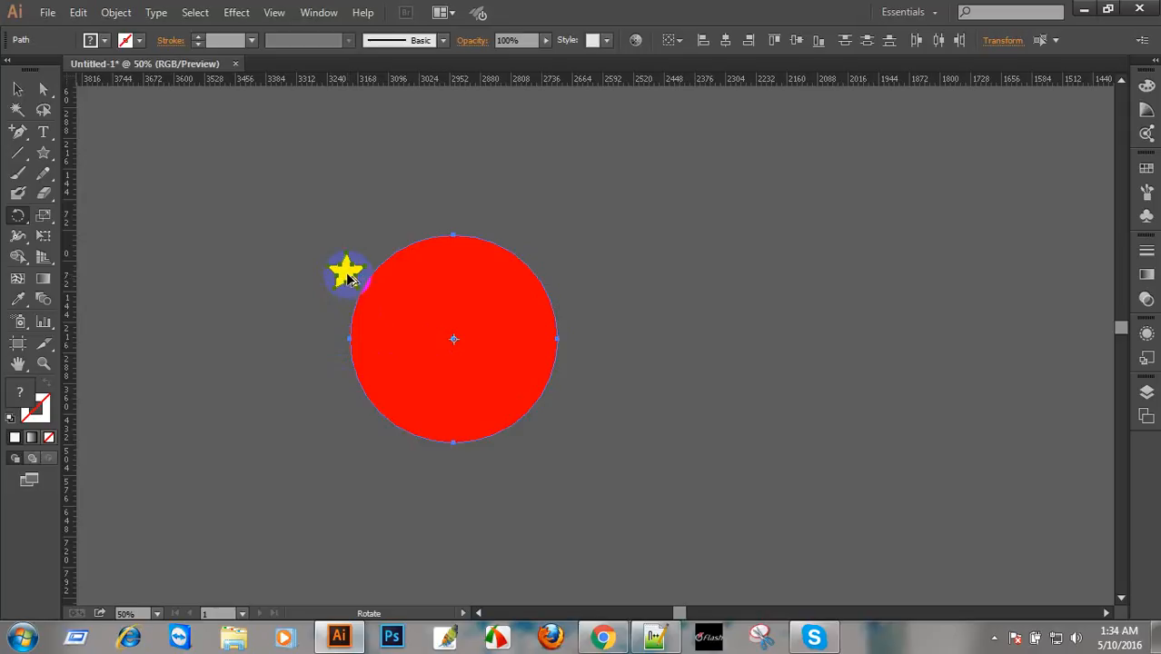
pyautogui.moveTo(350, 274); pyautogui.dragTo(379, 249)
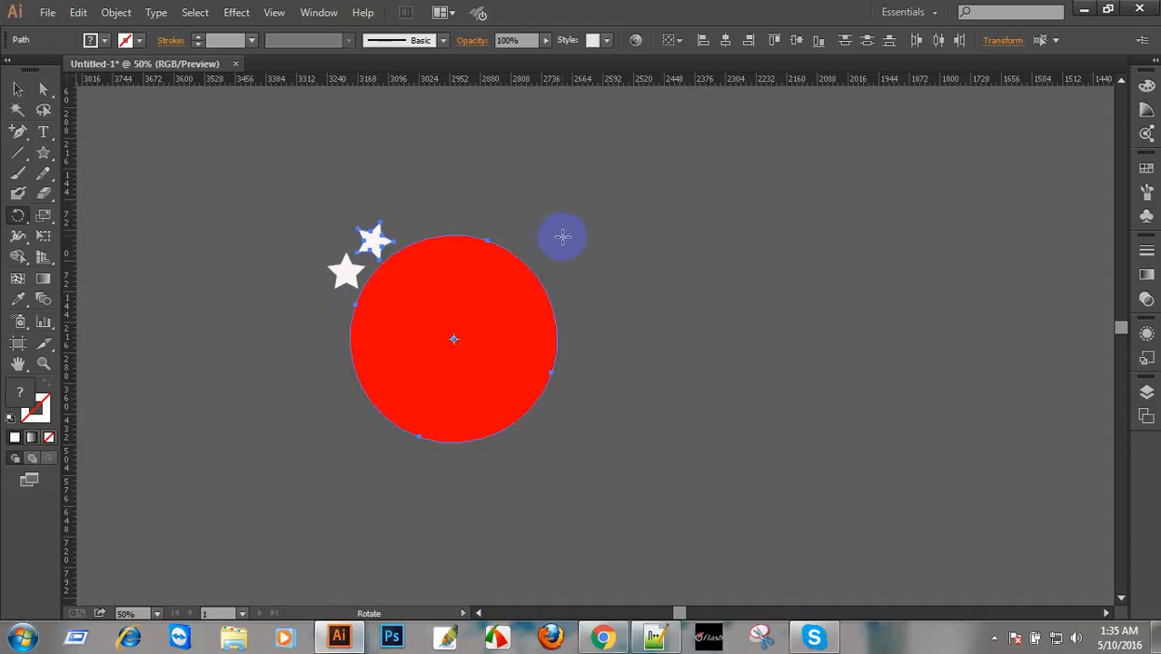
# Repeat the rotated copy until evenly spaced stars form a complete ring around the red circle.
pyautogui.hotkey('ctrl', 'd')
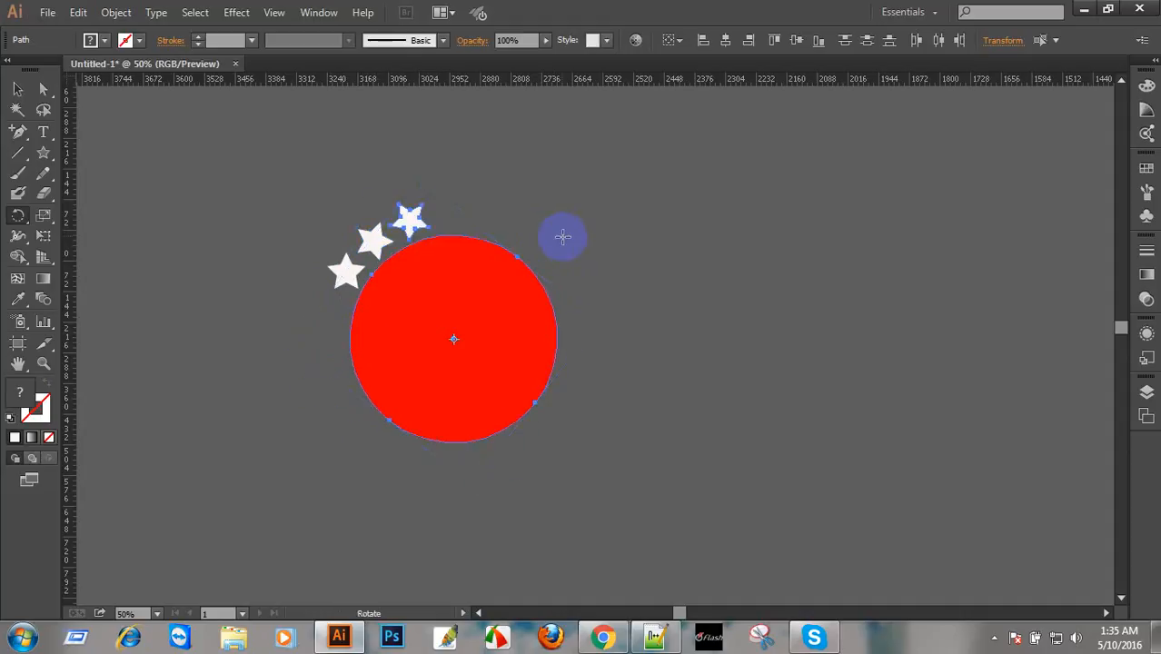
pyautogui.press('v')
pyautogui.hotkey('ctrl', 'd')
pyautogui.hotkey('ctrl', 'd')
pyautogui.hotkey('ctrl', 'd')
pyautogui.hotkey('ctrl', 'd')
pyautogui.hotkey('ctrl', 'd')
pyautogui.hotkey('ctrl', 'd')
pyautogui.hotkey('ctrl', 'd')
pyautogui.hotkey('ctrl', 'd')
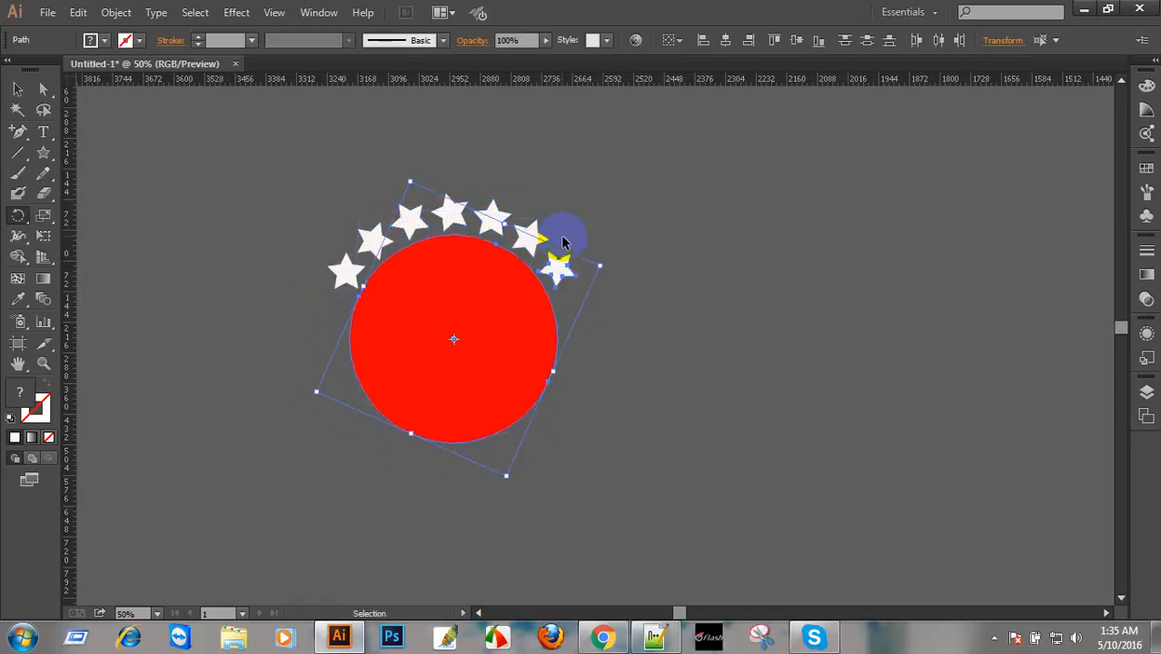
pyautogui.hotkey('ctrl', 'd')
pyautogui.hotkey('ctrl', 'd')
pyautogui.hotkey('ctrl', 'd')
pyautogui.hotkey('ctrl', 'd')
pyautogui.hotkey('ctrl', 'd')
pyautogui.hotkey('ctrl', 'd')
pyautogui.hotkey('ctrl', 'd')
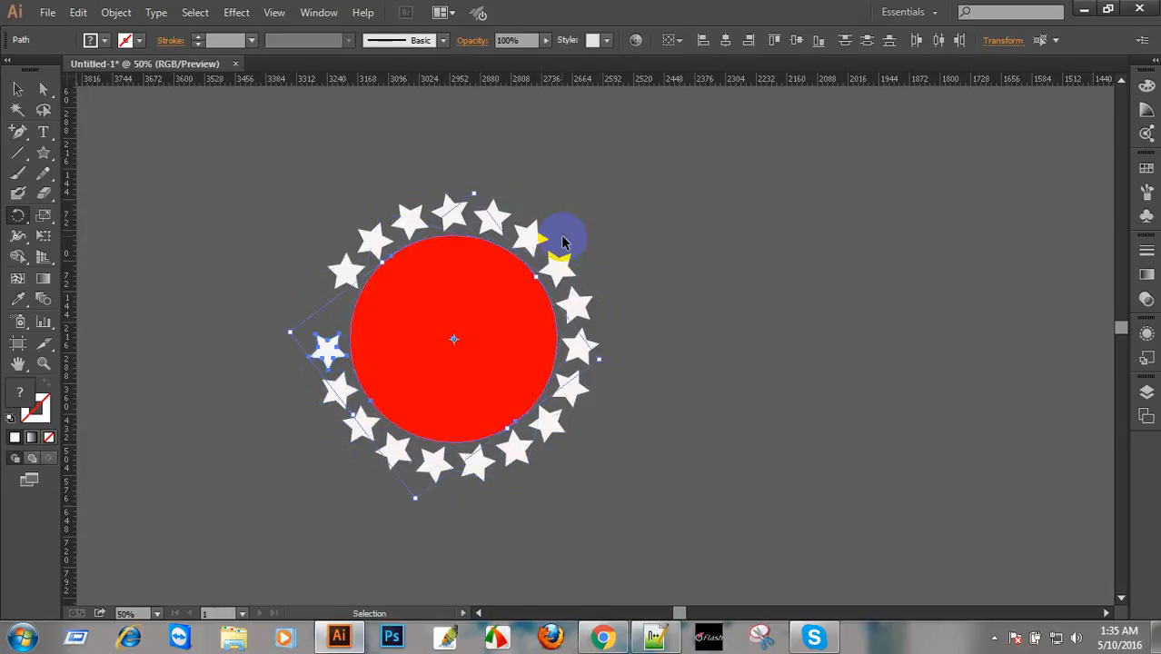
pyautogui.hotkey('ctrl', 'd')
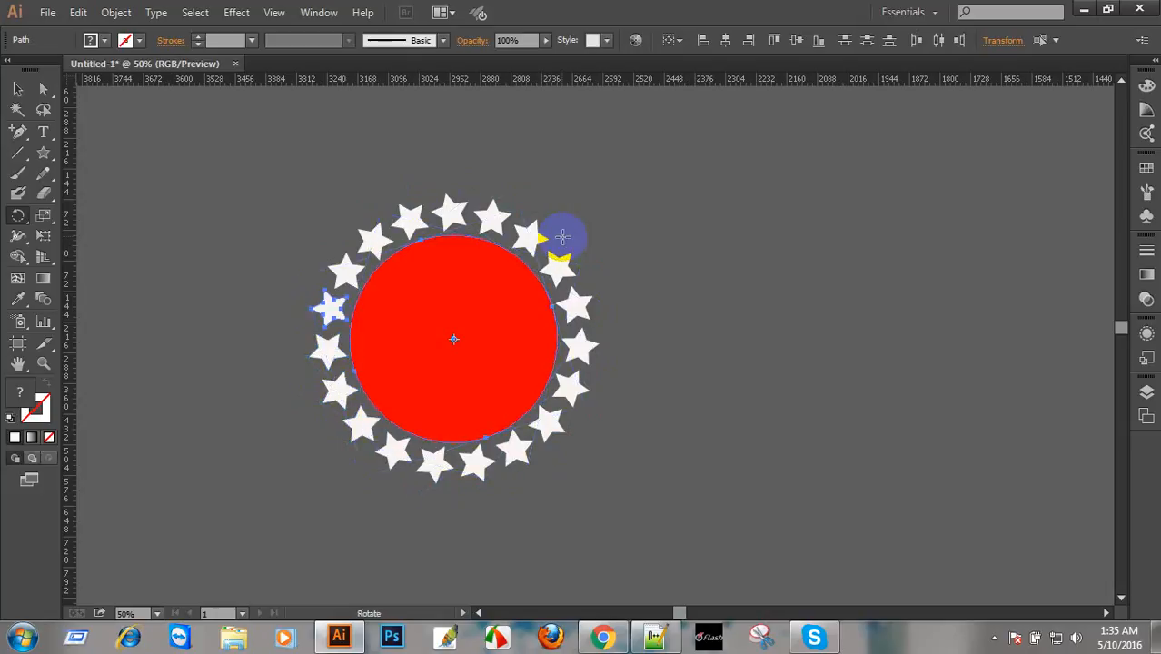
pyautogui.click(17, 88)
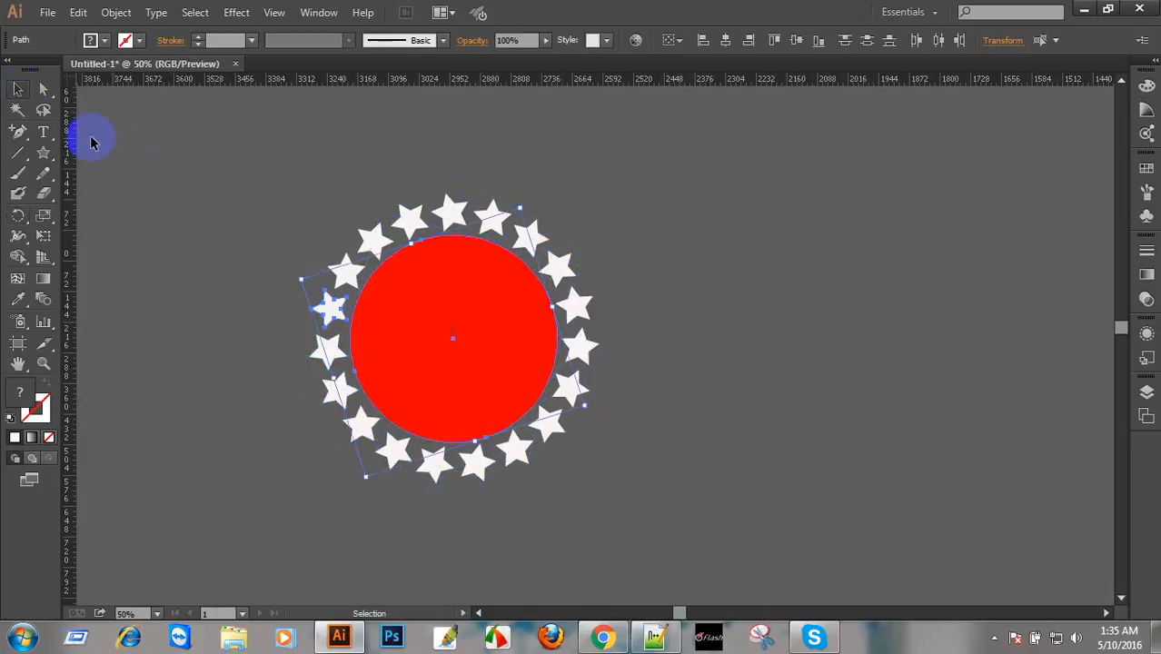
# Examine the stacked red circle and one of the surrounding stars by selecting them individually.
pyautogui.click(186, 155)
pyautogui.click(476, 349)
pyautogui.click(649, 229)
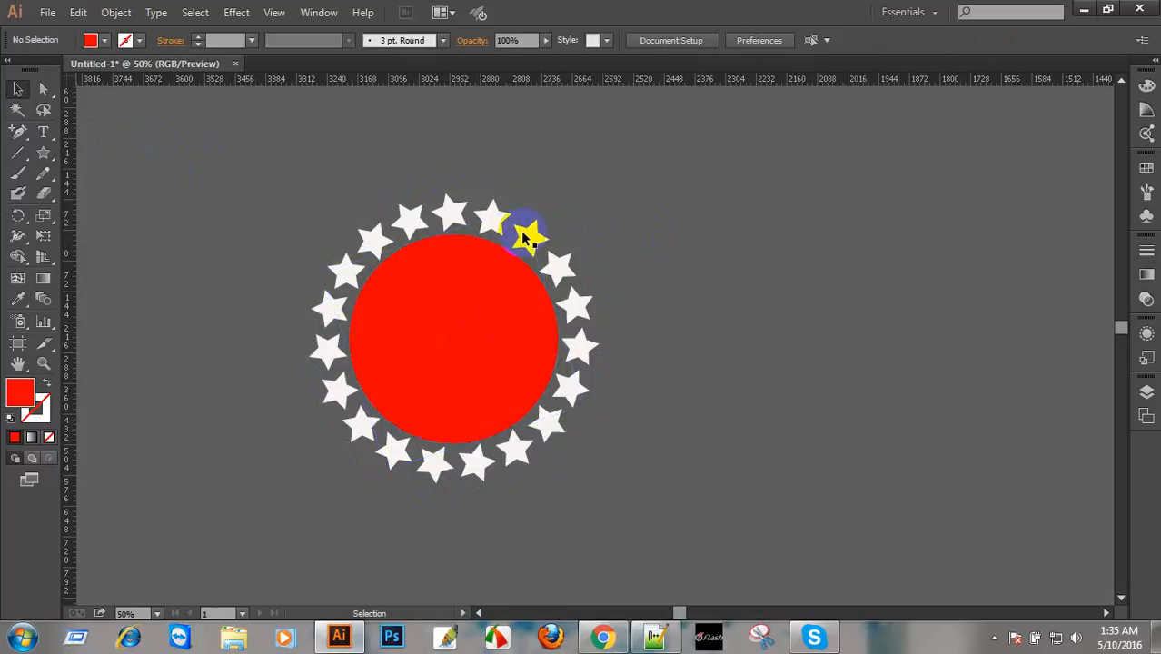
pyautogui.click(536, 238)
pyautogui.click(665, 243)
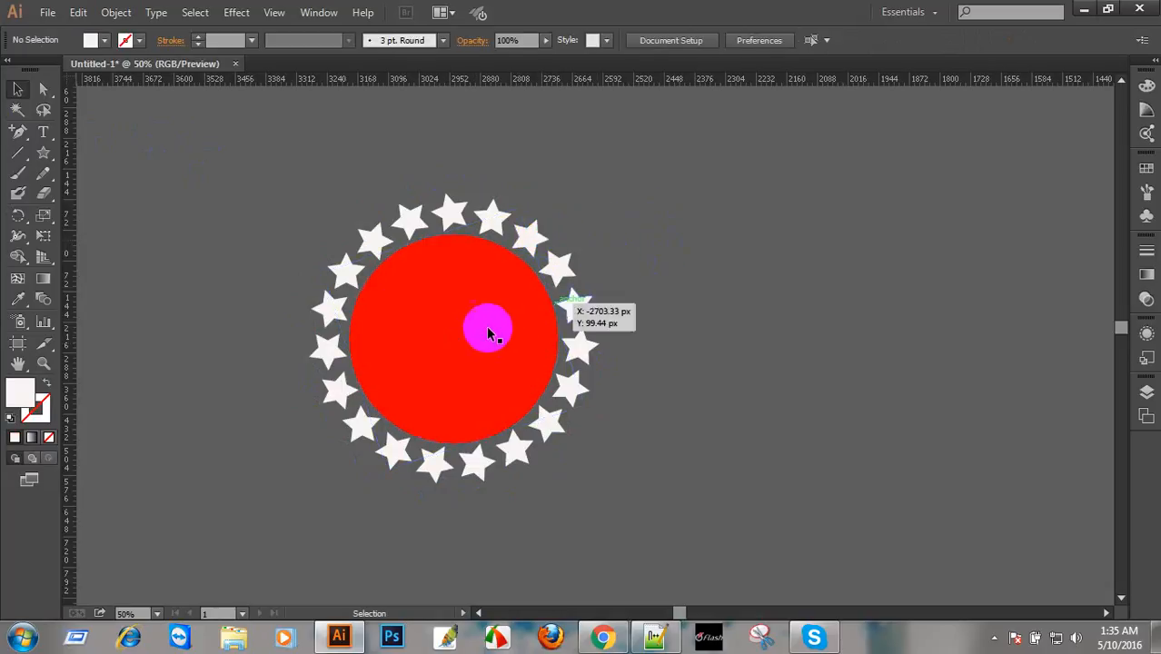
pyautogui.click(503, 329)
pyautogui.click(801, 304)
pyautogui.click(460, 322)
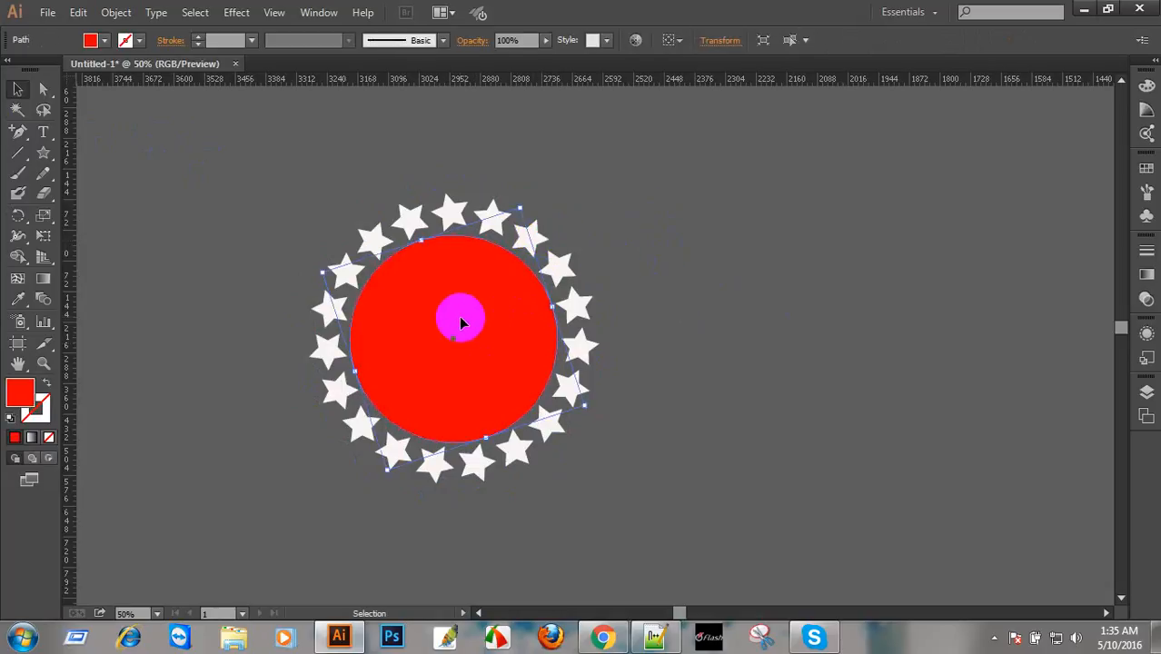
pyautogui.click(771, 305)
pyautogui.click(507, 314)
pyautogui.click(587, 281)
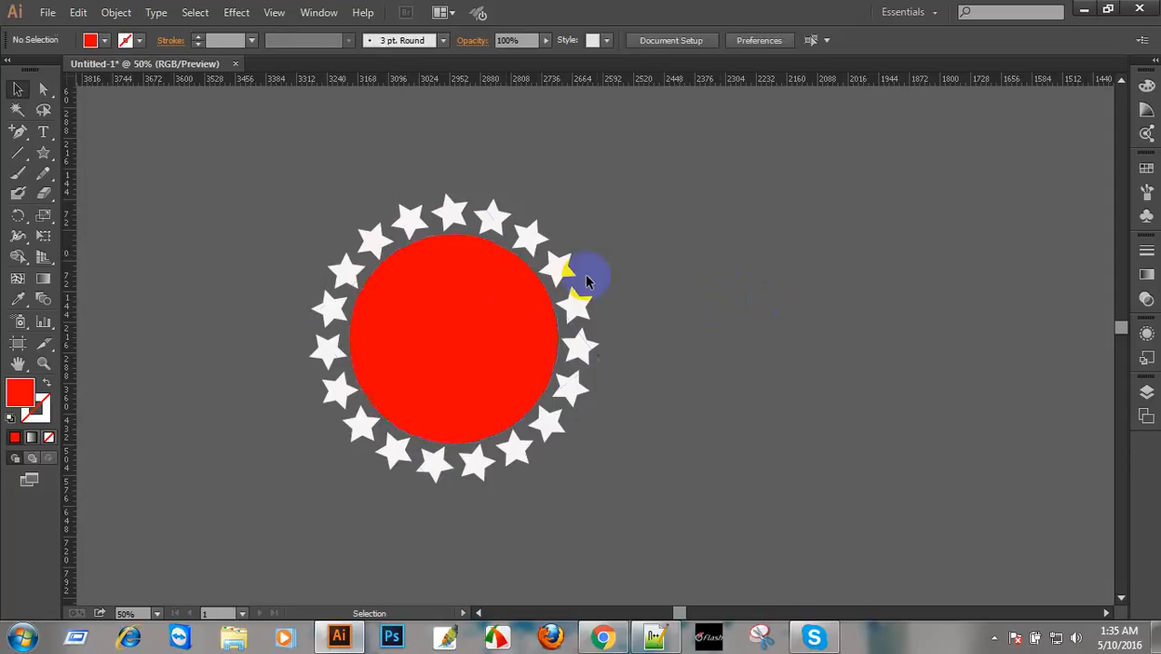
pyautogui.click(487, 303)
pyautogui.click(679, 230)
pyautogui.click(477, 329)
pyautogui.click(463, 302)
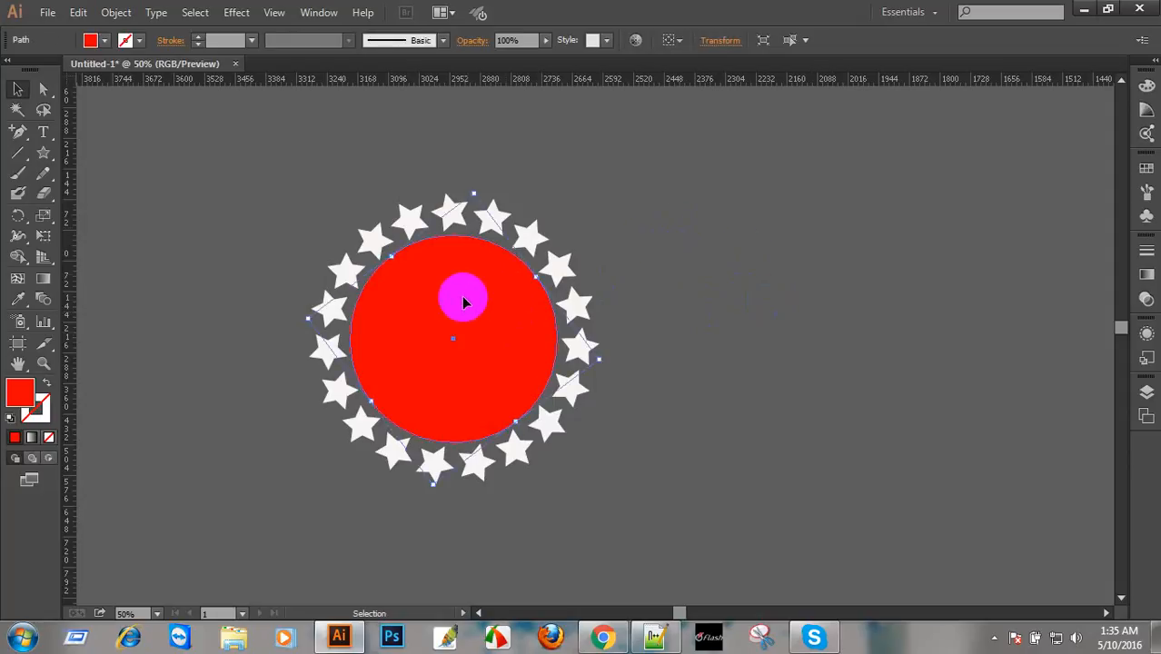
pyautogui.click(701, 242)
pyautogui.click(474, 307)
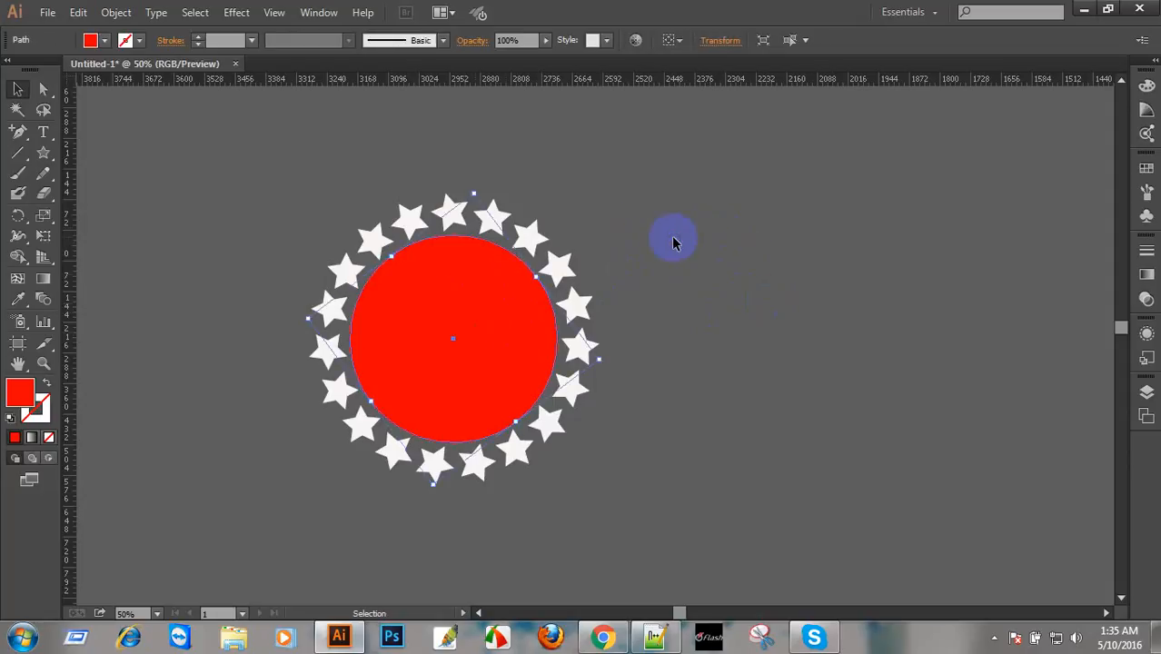
# Lock the three neighbouring white stars at the top and upper right of the ring.
pyautogui.click(673, 242)
pyautogui.click(471, 185)
pyautogui.moveTo(432, 172); pyautogui.dragTo(543, 233)
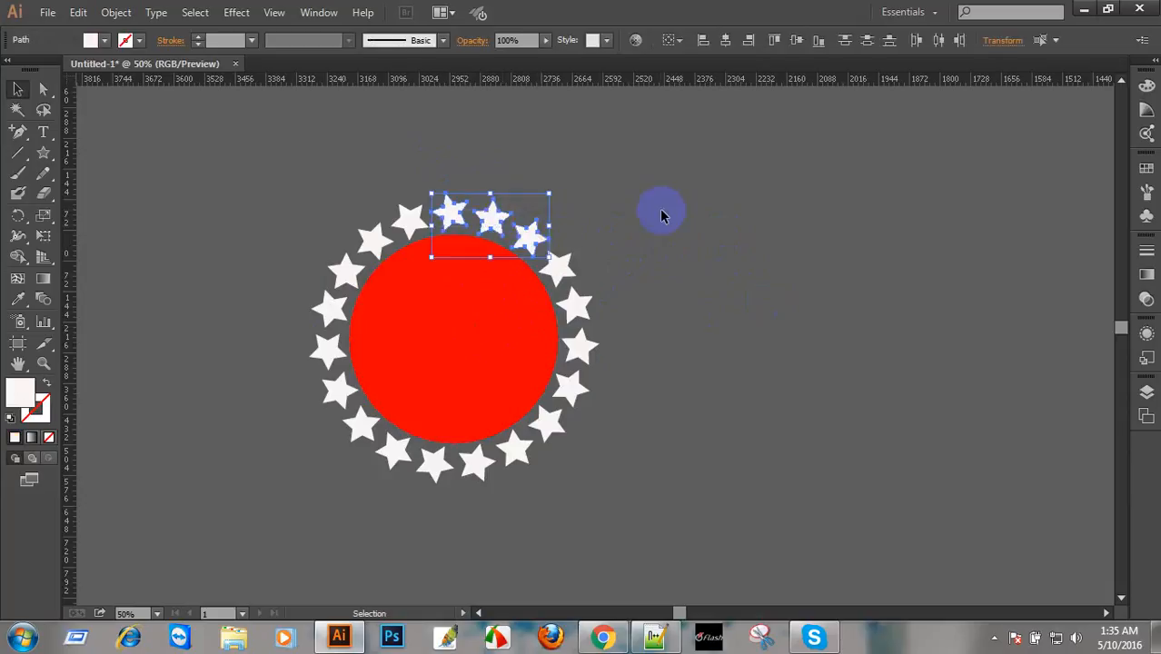
pyautogui.press('a')
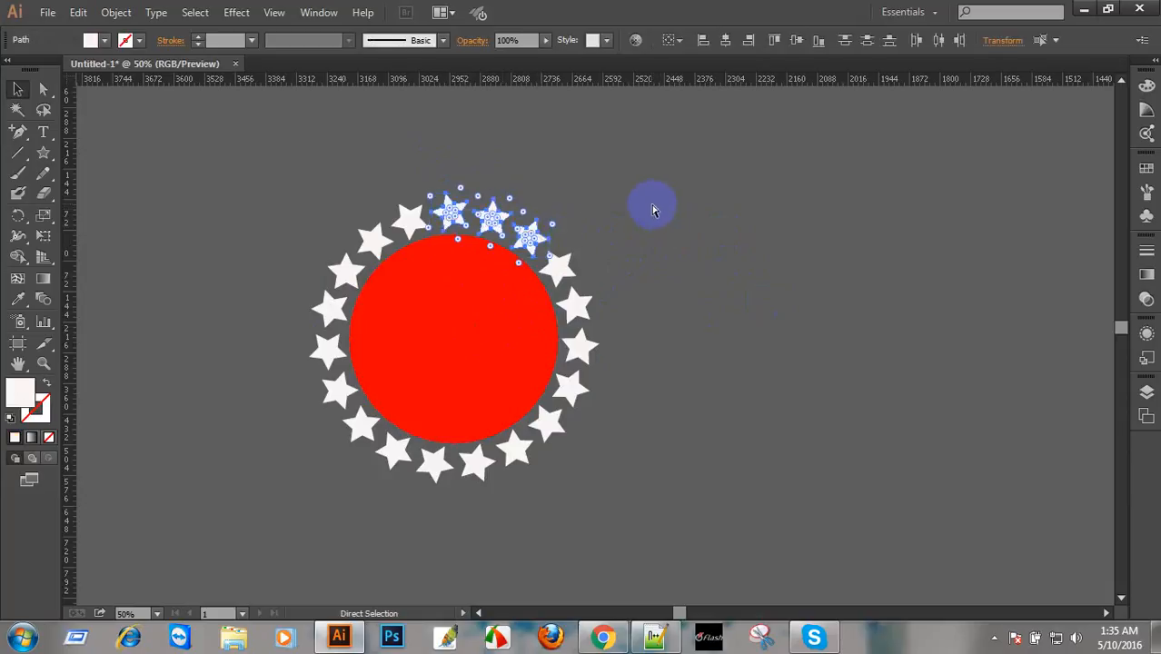
pyautogui.press('v')
pyautogui.press('a')
pyautogui.click(641, 206)
pyautogui.press('v')
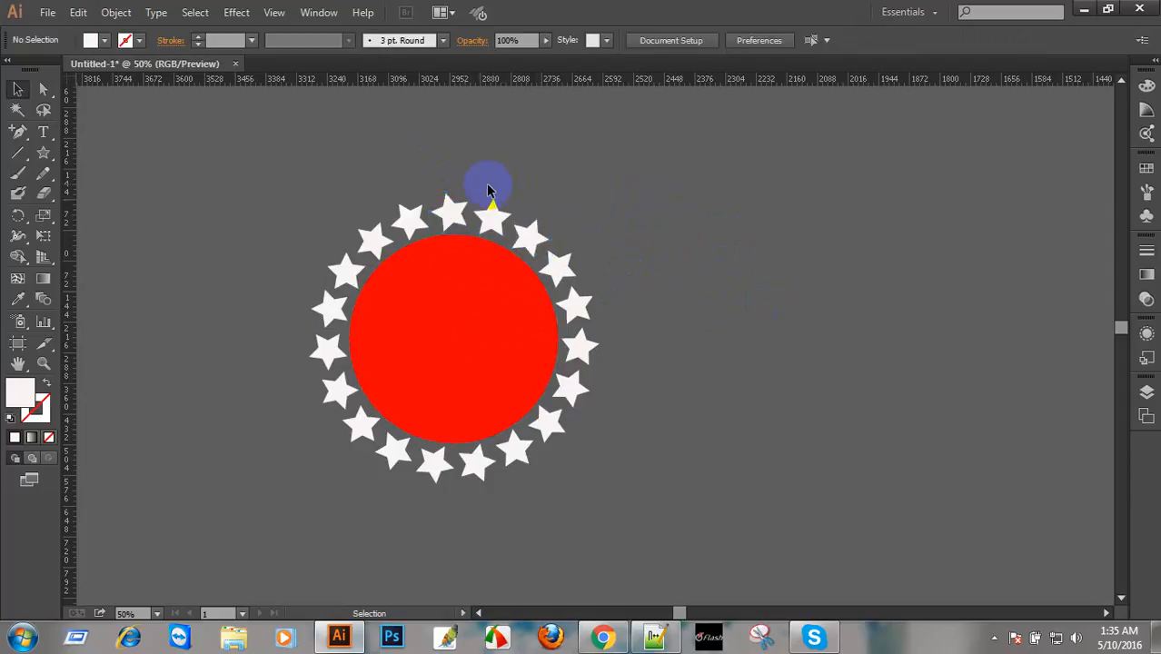
# Select all the stacked red circles inside the ring of stars and delete them together.
pyautogui.moveTo(487, 189); pyautogui.dragTo(467, 264)
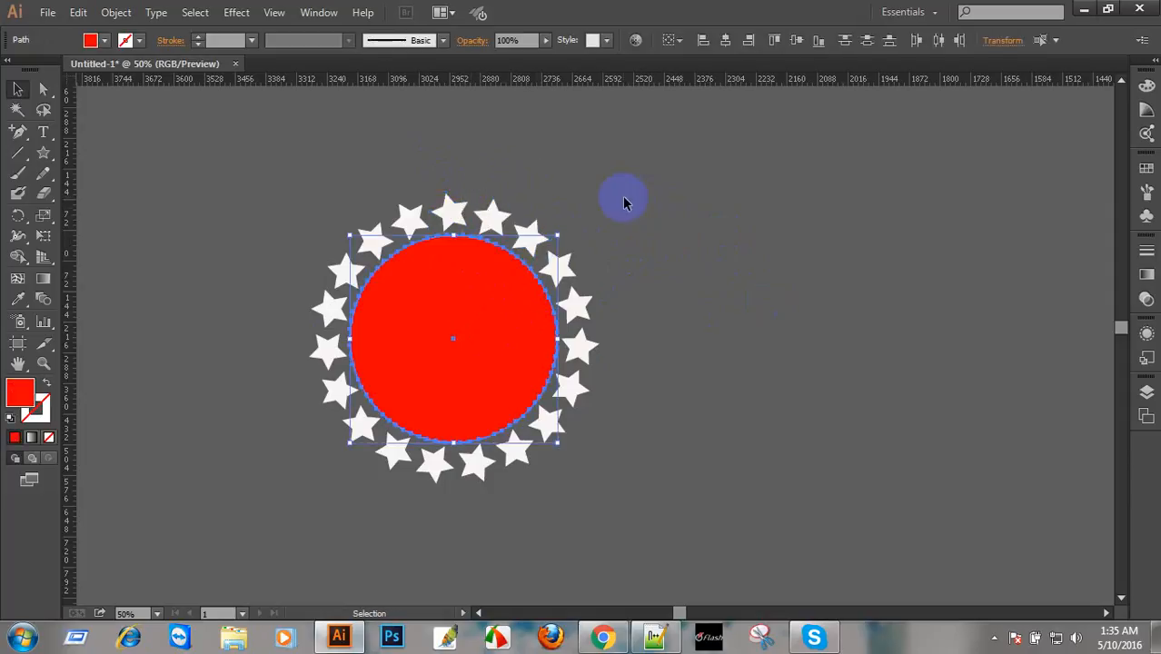
pyautogui.press('Delete')
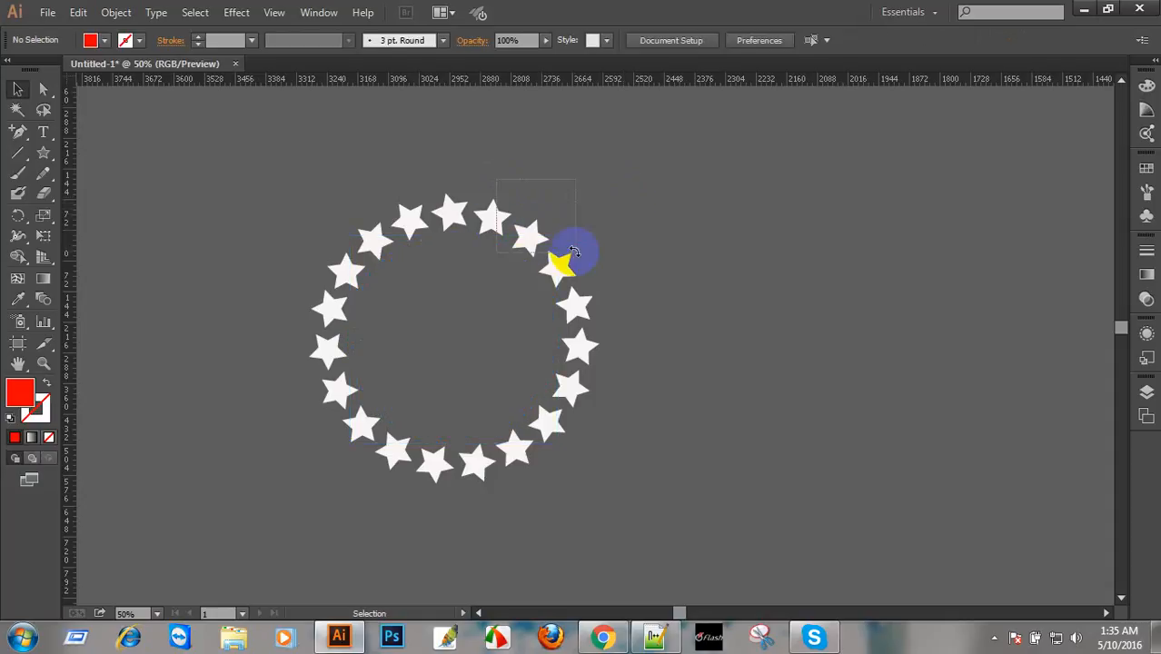
pyautogui.click(556, 264)
pyautogui.click(619, 229)
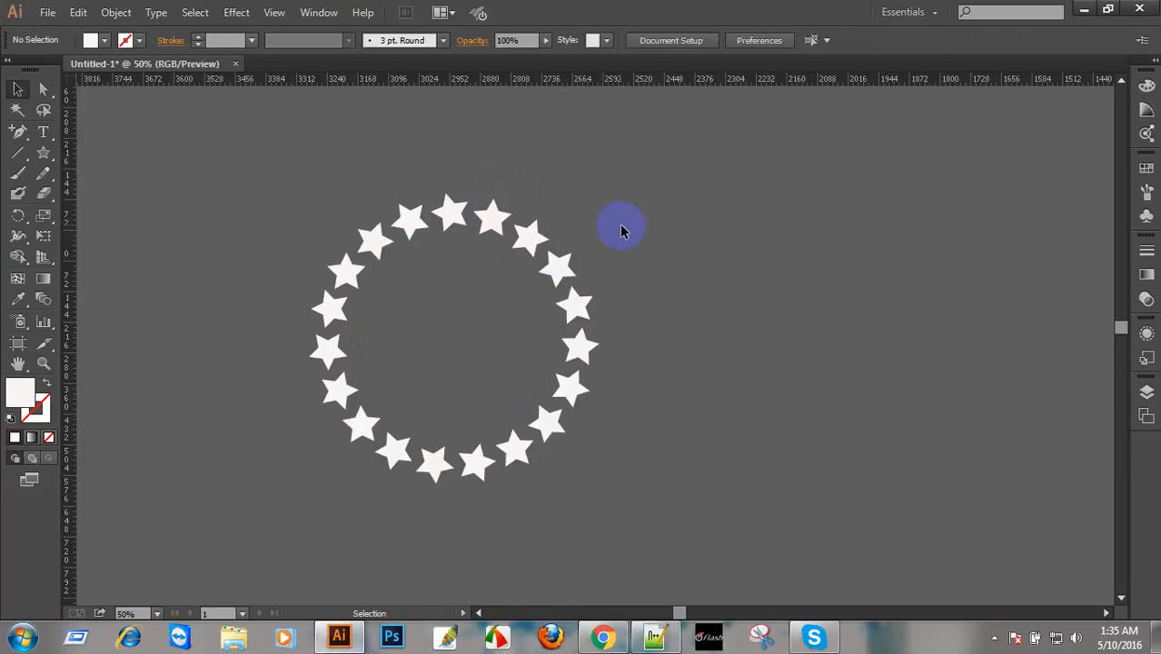
# Unlock the three locked stars and group all the stars of the ring into one object.
pyautogui.hotkey('ctrl', 'alt', '2')
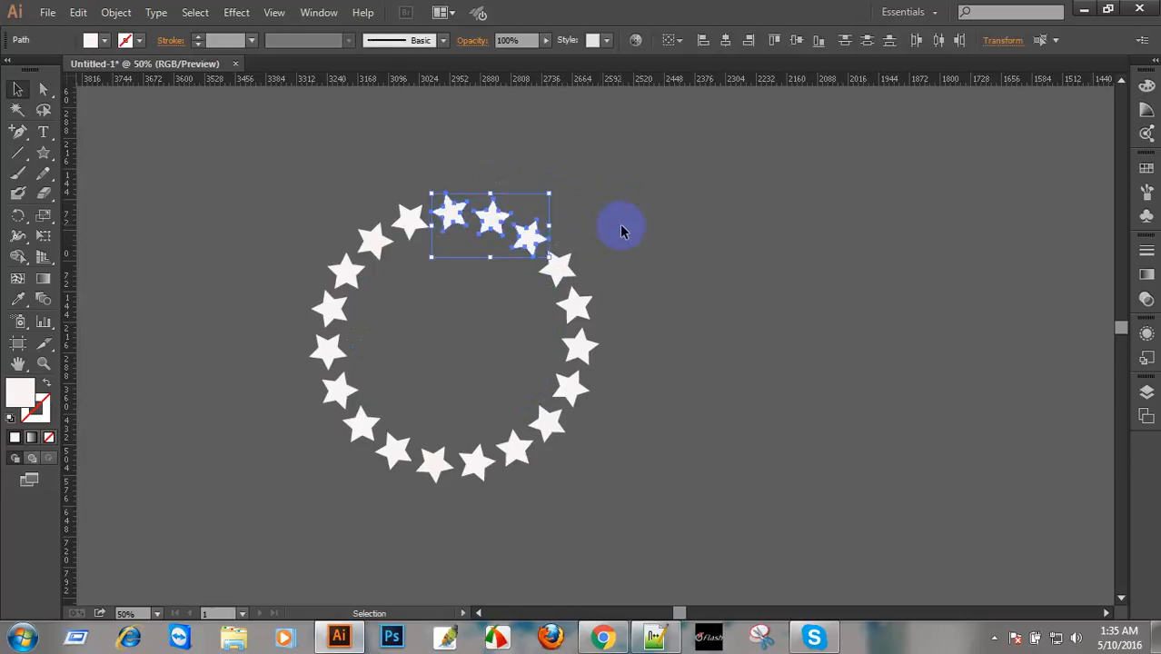
pyautogui.click(620, 223)
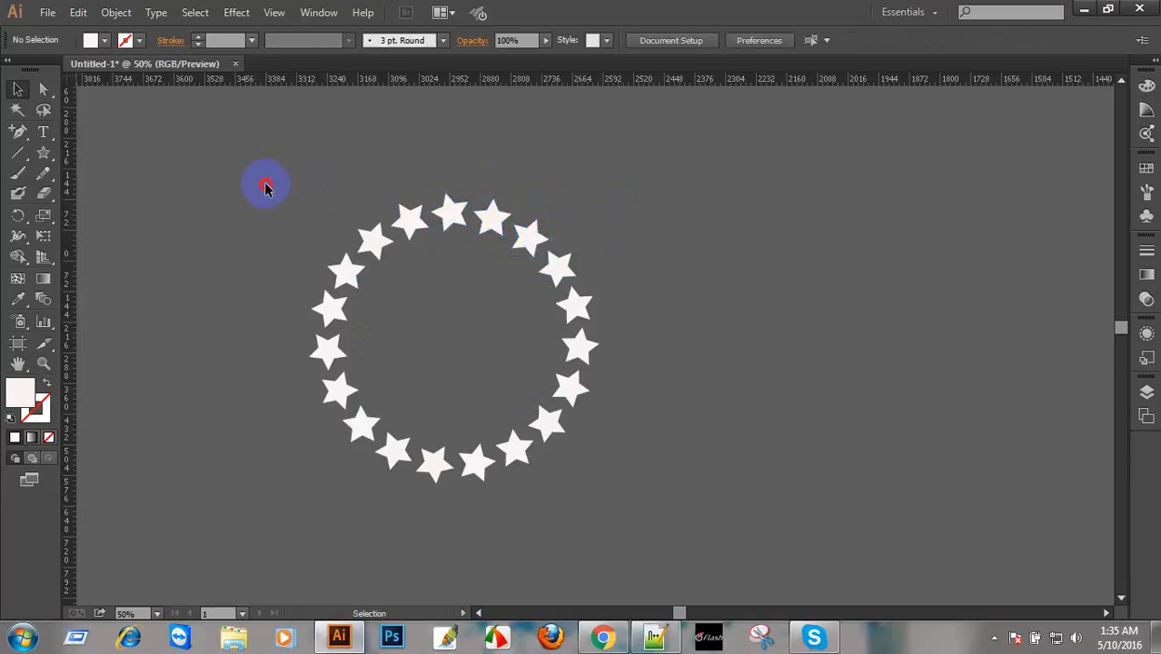
pyautogui.moveTo(265, 187); pyautogui.dragTo(658, 521)
pyautogui.click(368, 168)
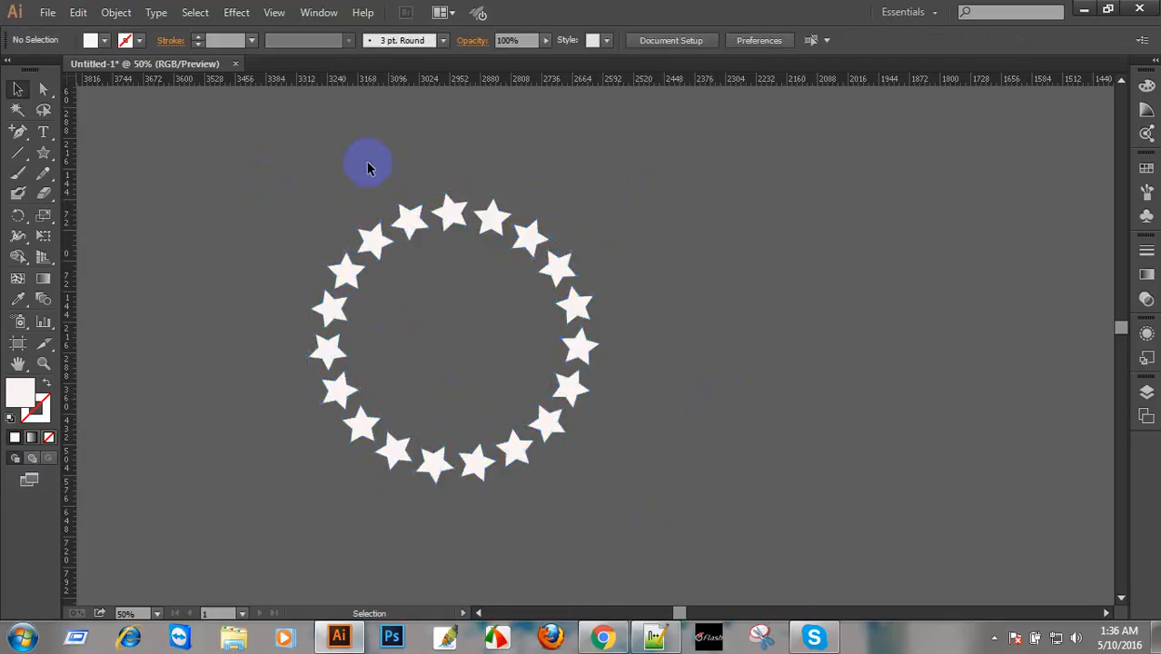
pyautogui.moveTo(291, 161); pyautogui.dragTo(627, 535)
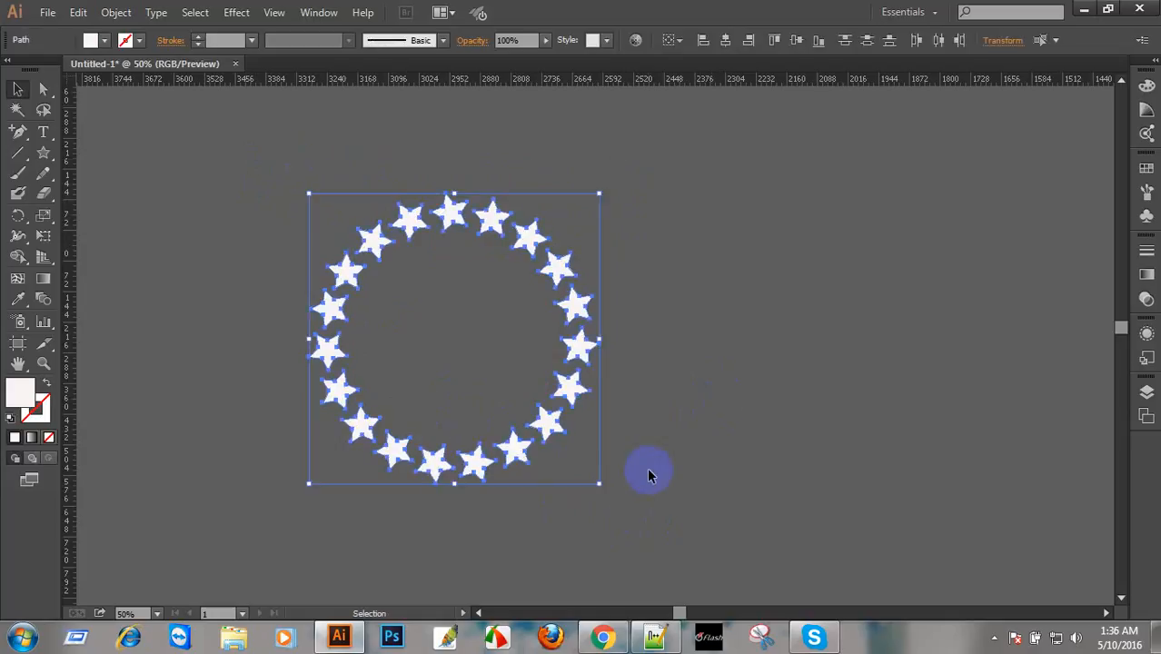
pyautogui.press('a')
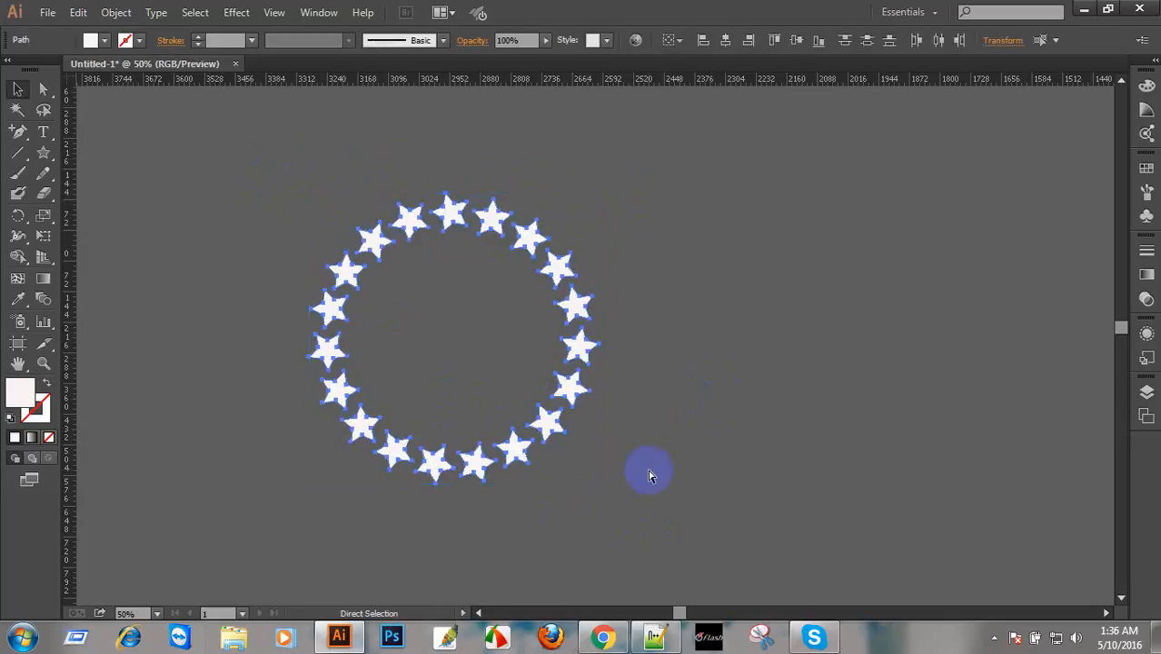
pyautogui.press('v')
pyautogui.click(649, 466)
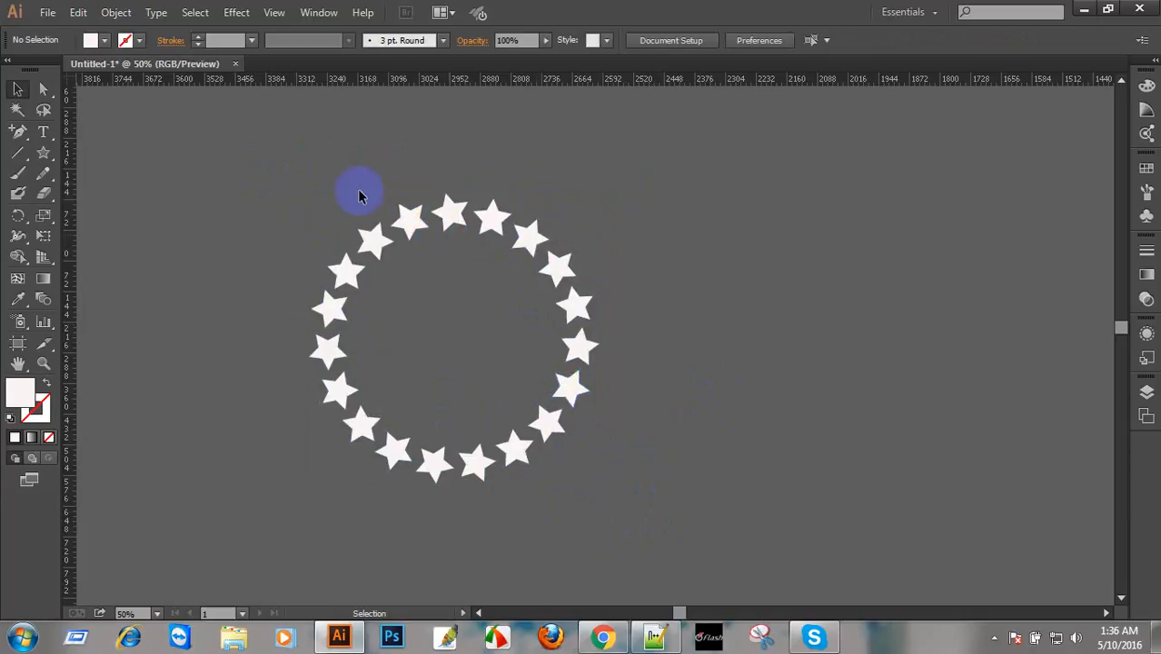
pyautogui.click(576, 308)
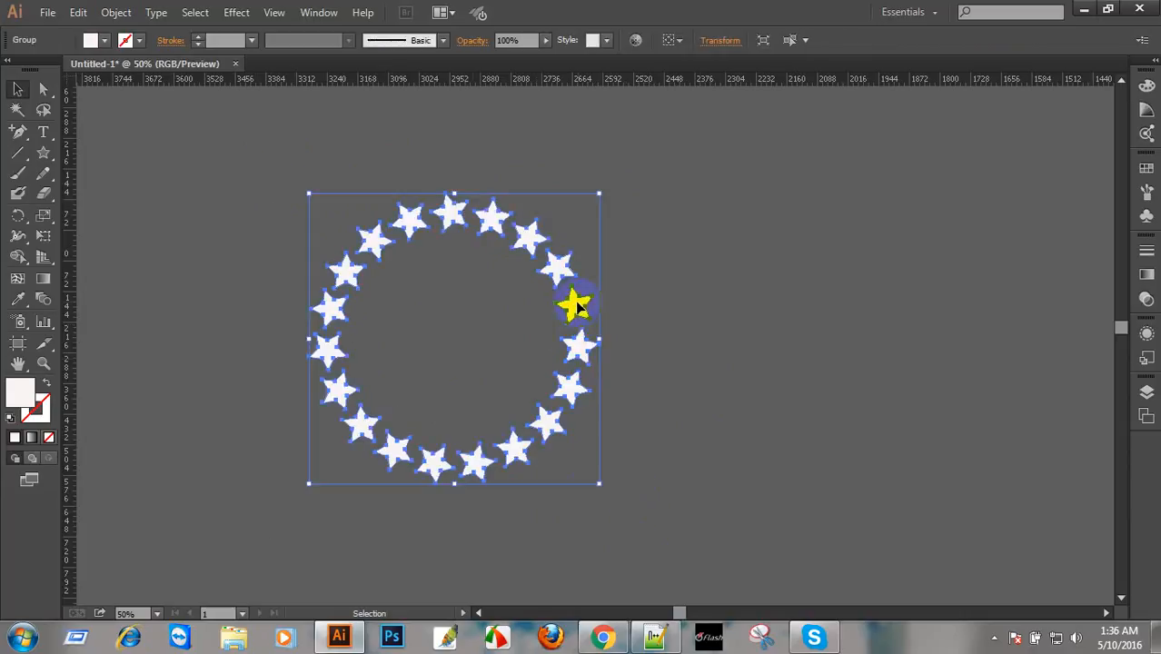
pyautogui.rightClick(576, 308)
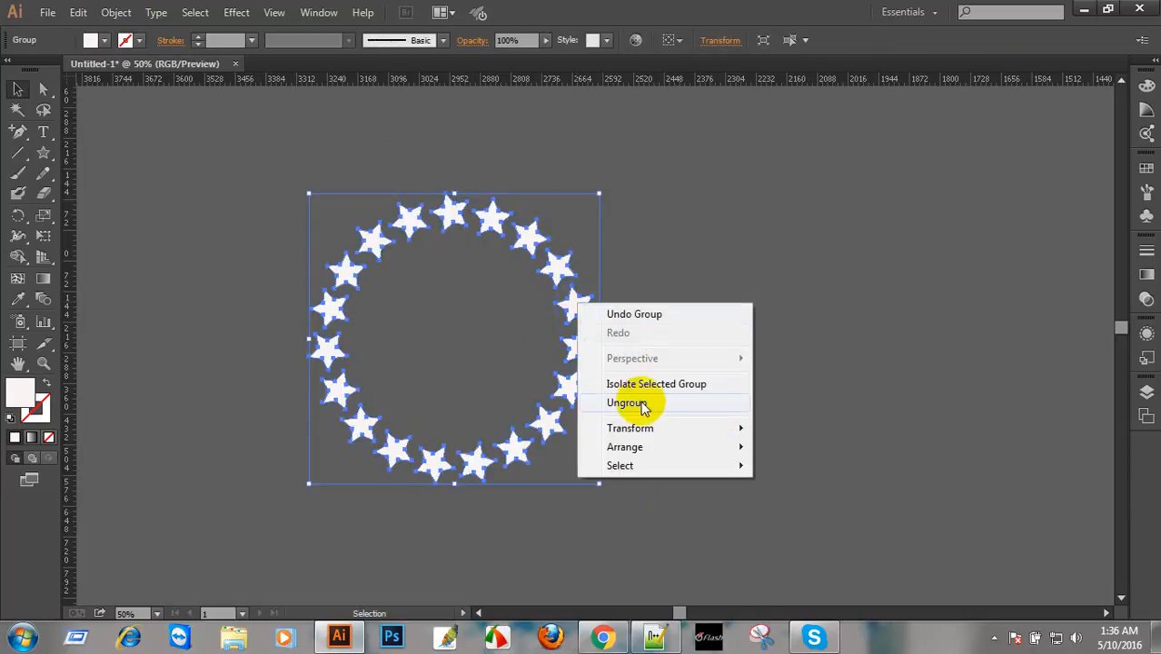
pyautogui.click(648, 259)
pyautogui.click(528, 242)
pyautogui.click(692, 262)
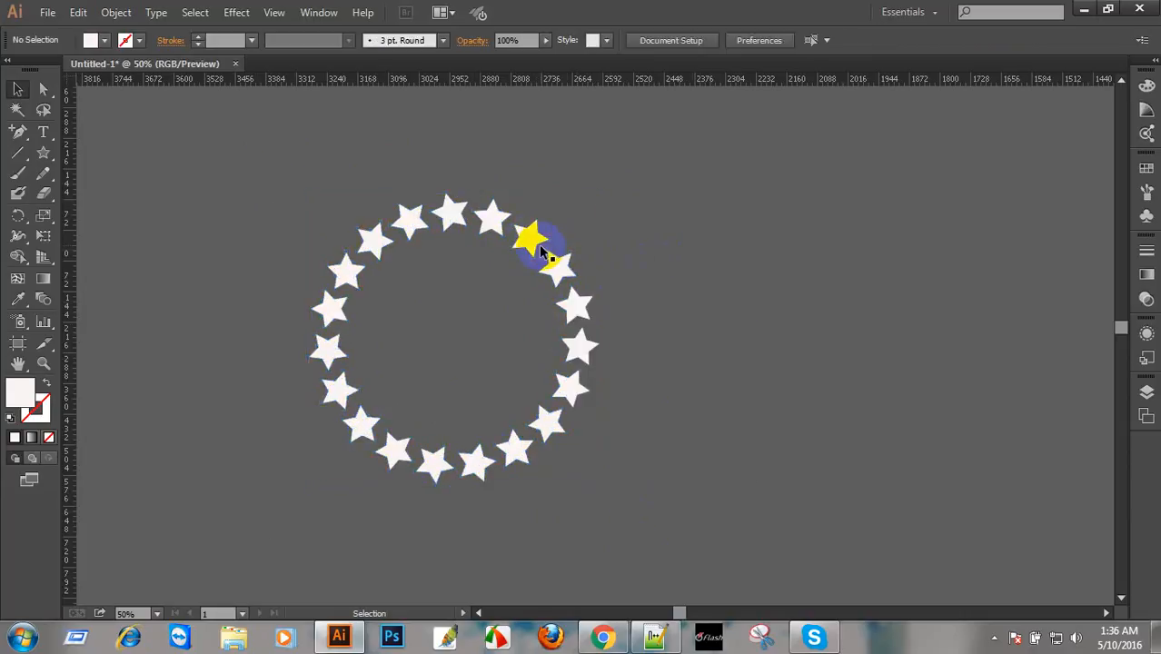
# Change the fill of the grouped stars to blue, color 0562D3.
pyautogui.click(543, 254)
pyautogui.click(21, 392)
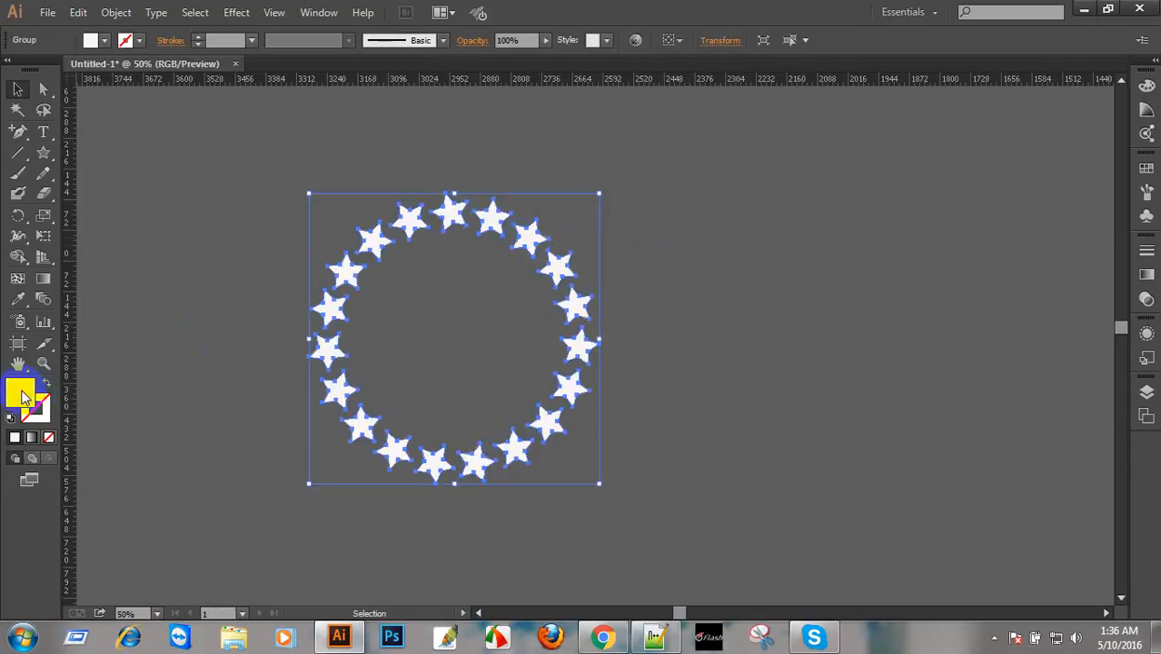
pyautogui.doubleClick(22, 395)
pyautogui.click(798, 260)
pyautogui.click(796, 333)
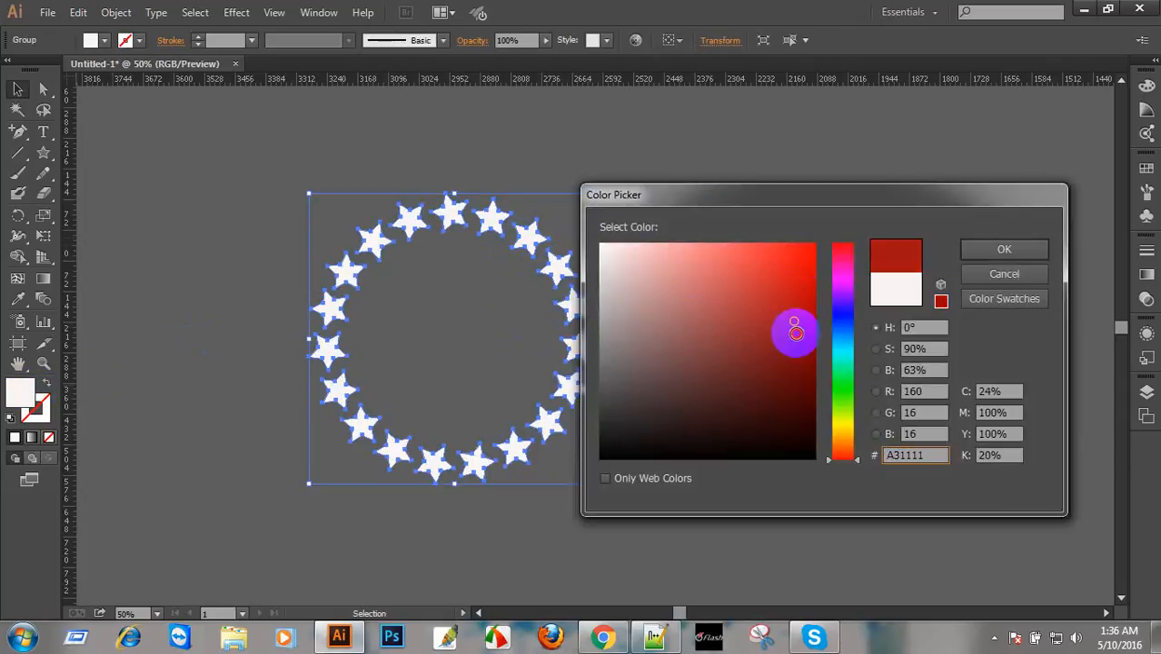
pyautogui.click(837, 329)
pyautogui.click(811, 280)
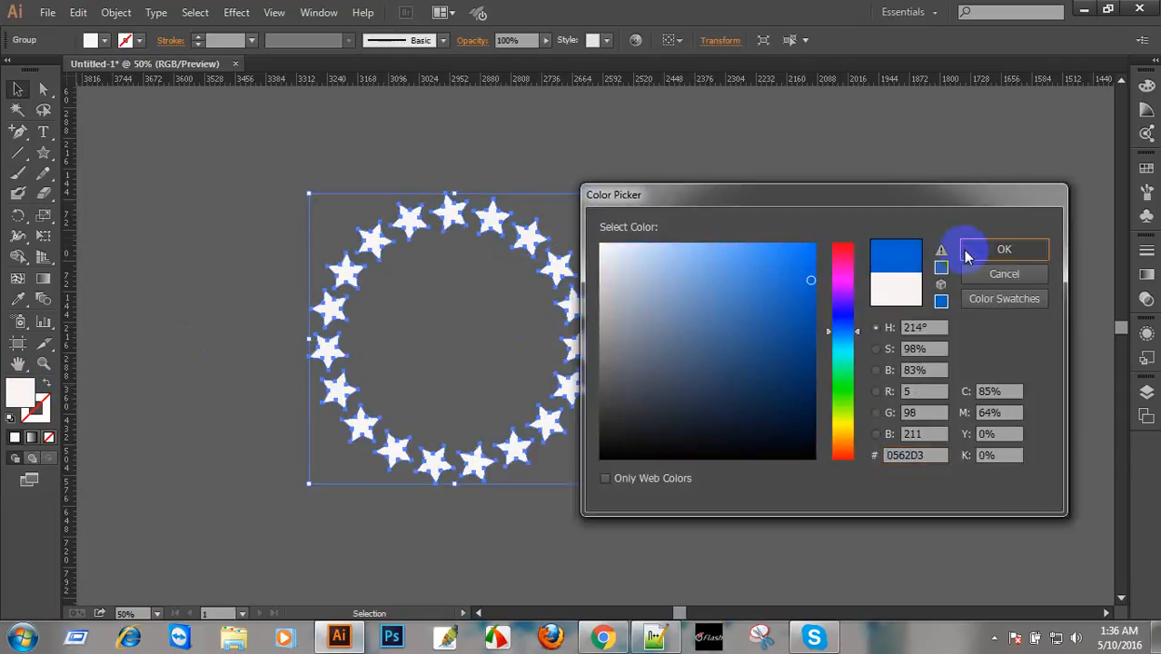
pyautogui.click(967, 254)
pyautogui.click(835, 254)
# Ungroup the ring of blue stars and check that a single star can be selected.
pyautogui.click(557, 268)
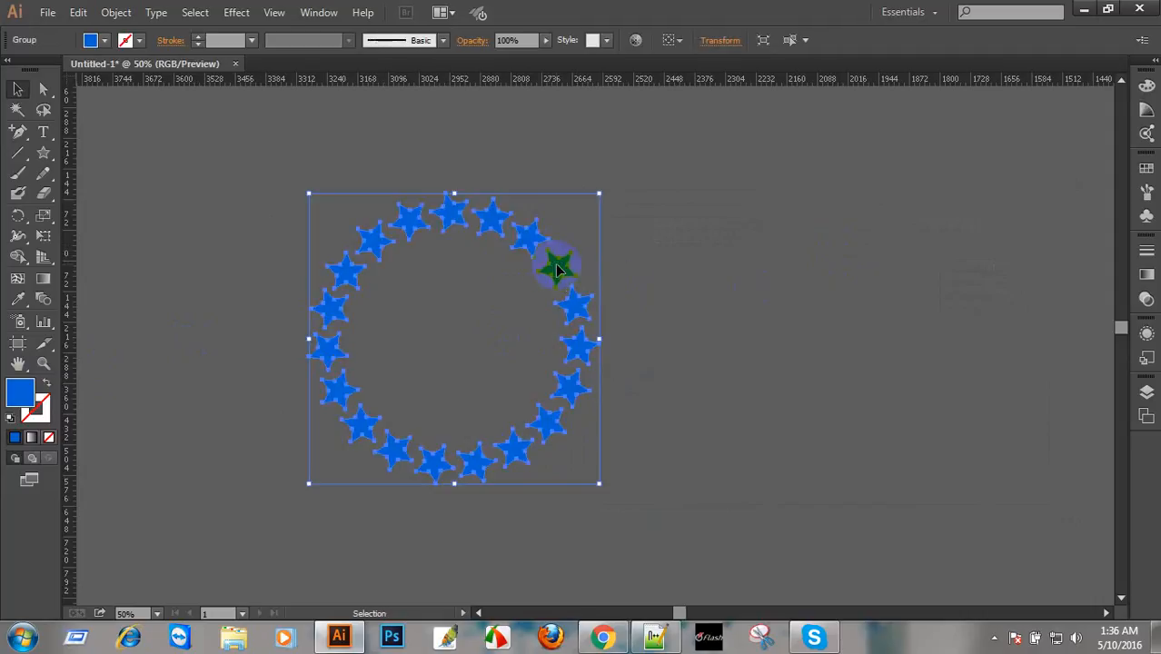
pyautogui.rightClick(556, 268)
pyautogui.click(599, 365)
pyautogui.click(650, 343)
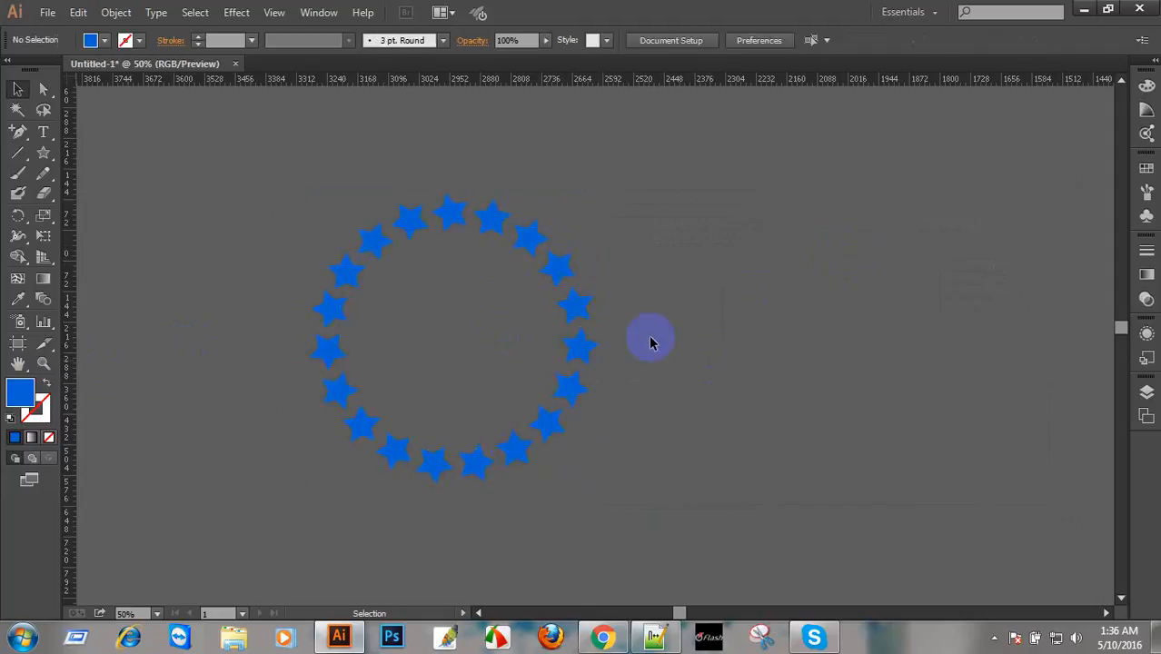
pyautogui.click(562, 270)
pyautogui.click(699, 280)
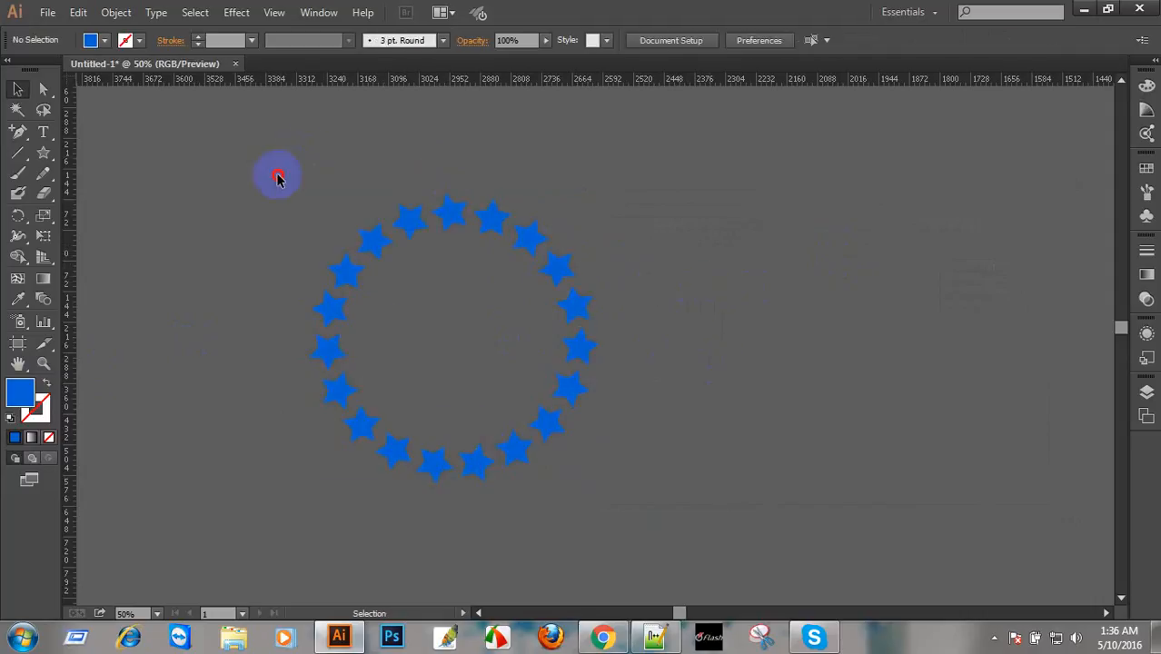
# Select all the ungrouped stars together and change their fill to green, color 0EC105.
pyautogui.moveTo(616, 503); pyautogui.dragTo(300, 177)
pyautogui.doubleClick(20, 390)
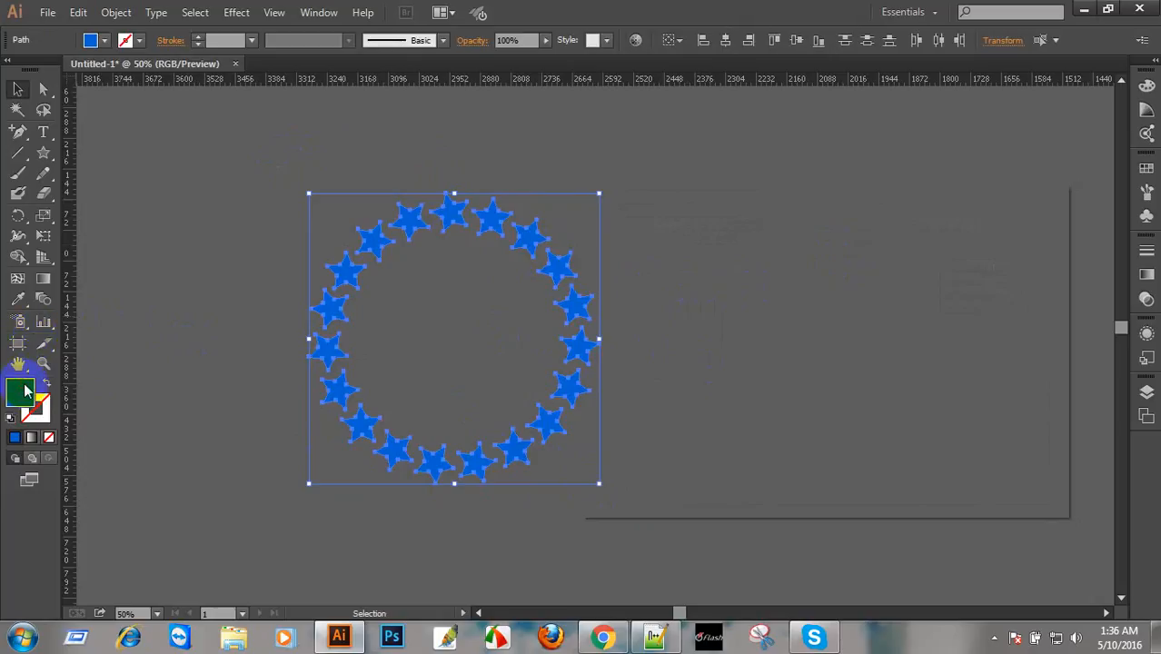
pyautogui.click(798, 345)
pyautogui.moveTo(844, 382)
pyautogui.mouseDown()
pyautogui.moveTo(843, 417)
pyautogui.moveTo(844, 391)
pyautogui.mouseUp()
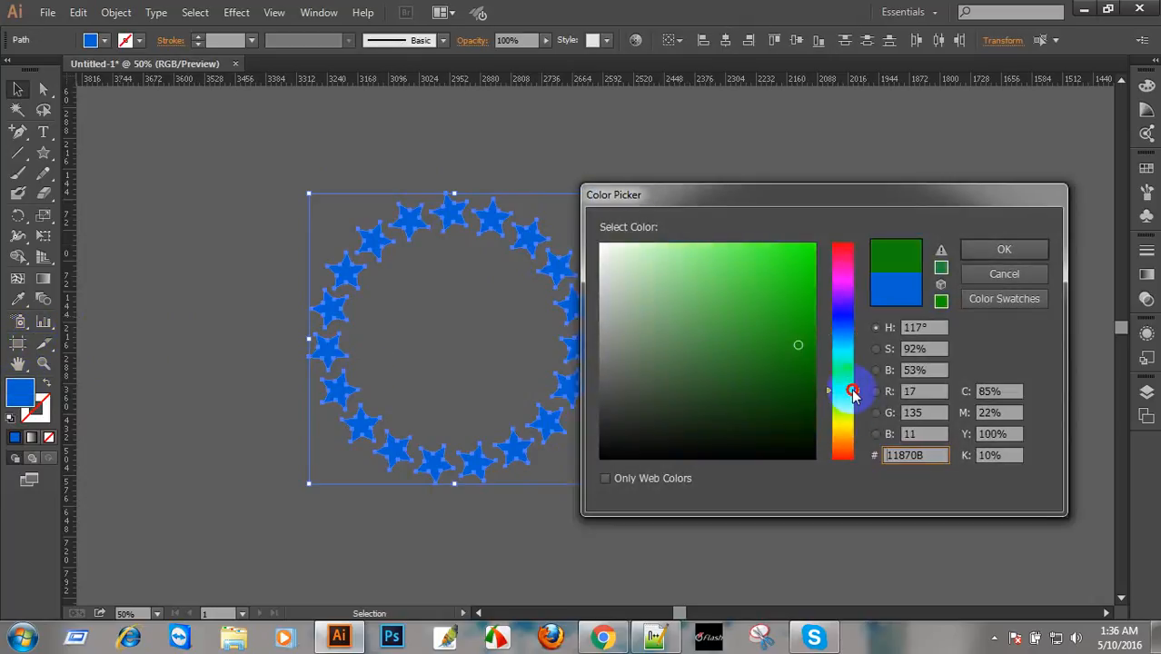
pyautogui.click(999, 250)
pyautogui.click(565, 259)
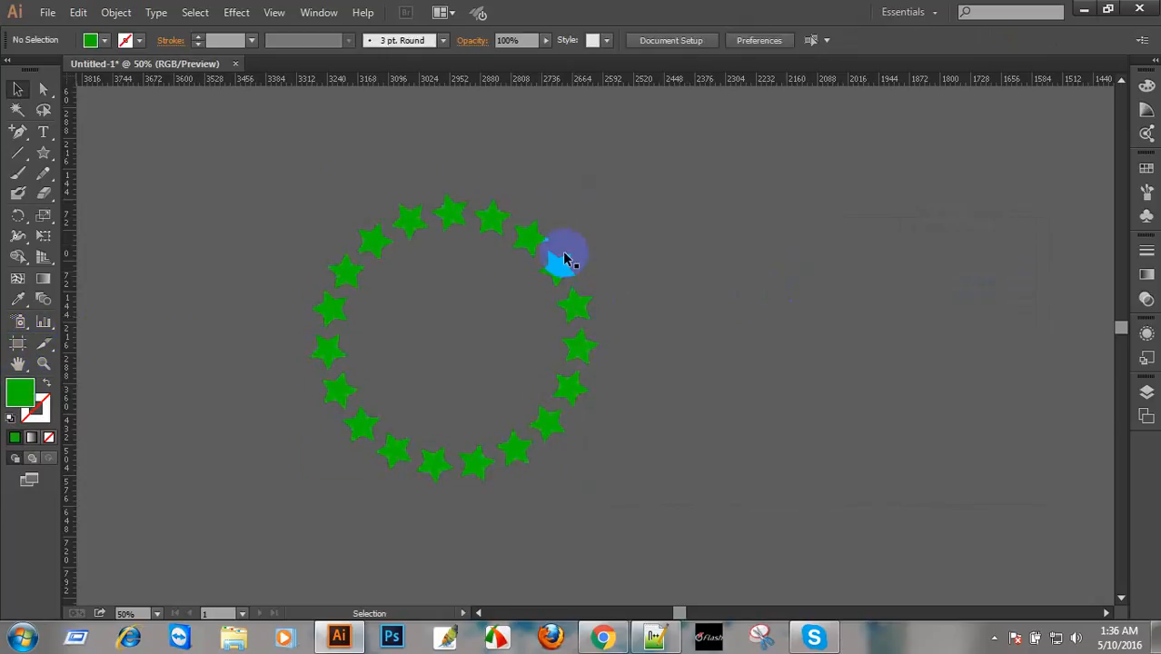
# Recolor only the upper-right star, second clockwise from the topmost one, to yellow-orange EDA80F.
pyautogui.click(528, 239)
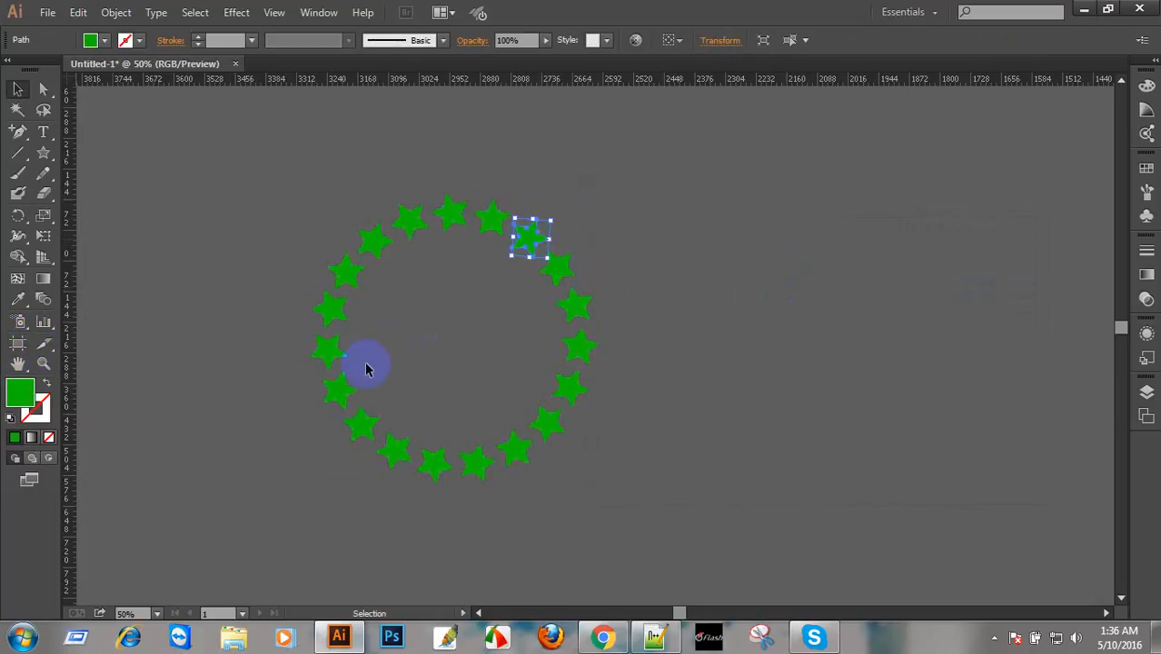
pyautogui.doubleClick(13, 396)
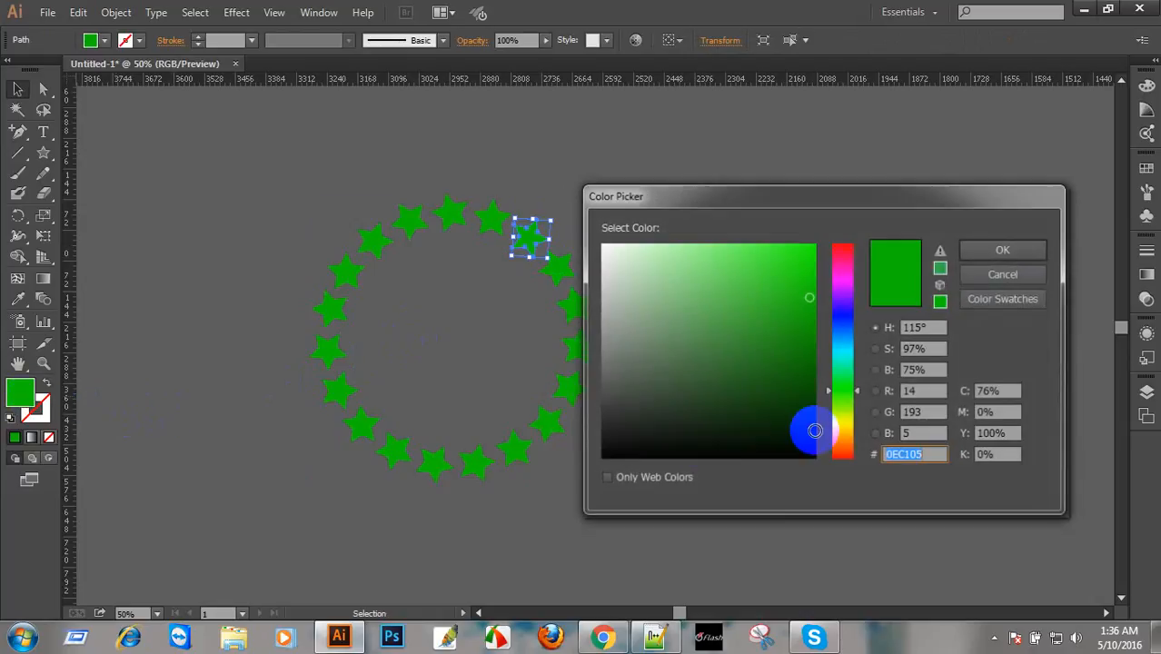
pyautogui.click(801, 371)
pyautogui.moveTo(851, 411); pyautogui.dragTo(850, 434)
pyautogui.click(803, 259)
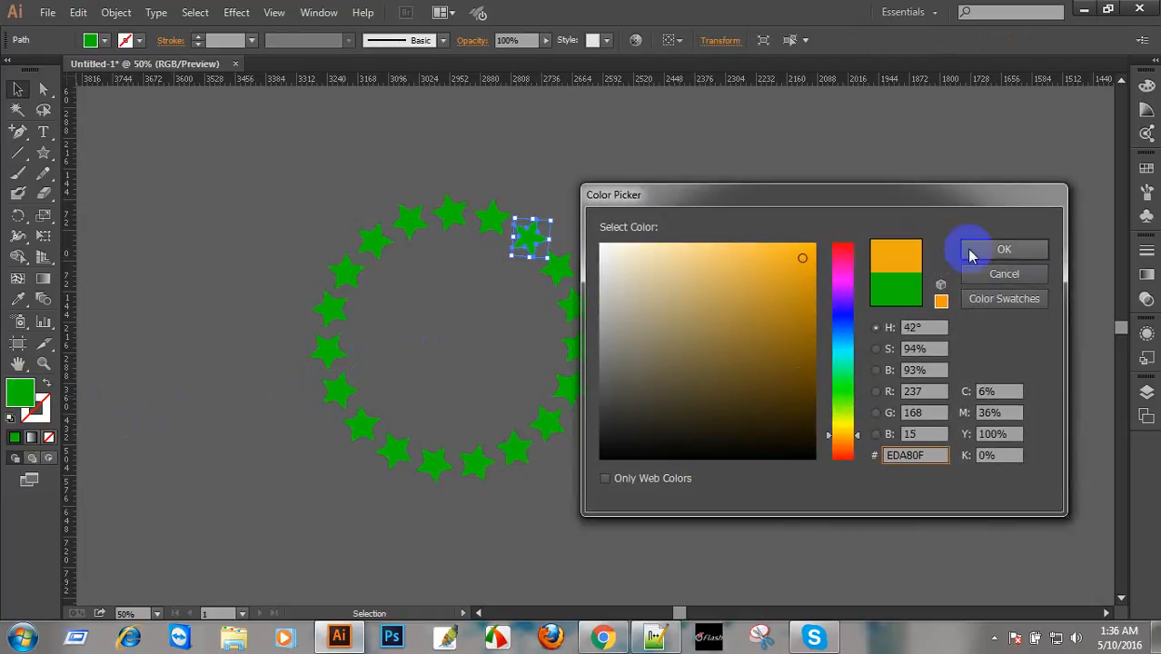
pyautogui.click(967, 249)
pyautogui.click(599, 308)
# Recolor the star two places clockwise from the yellow-orange one to orange E5740E.
pyautogui.click(559, 309)
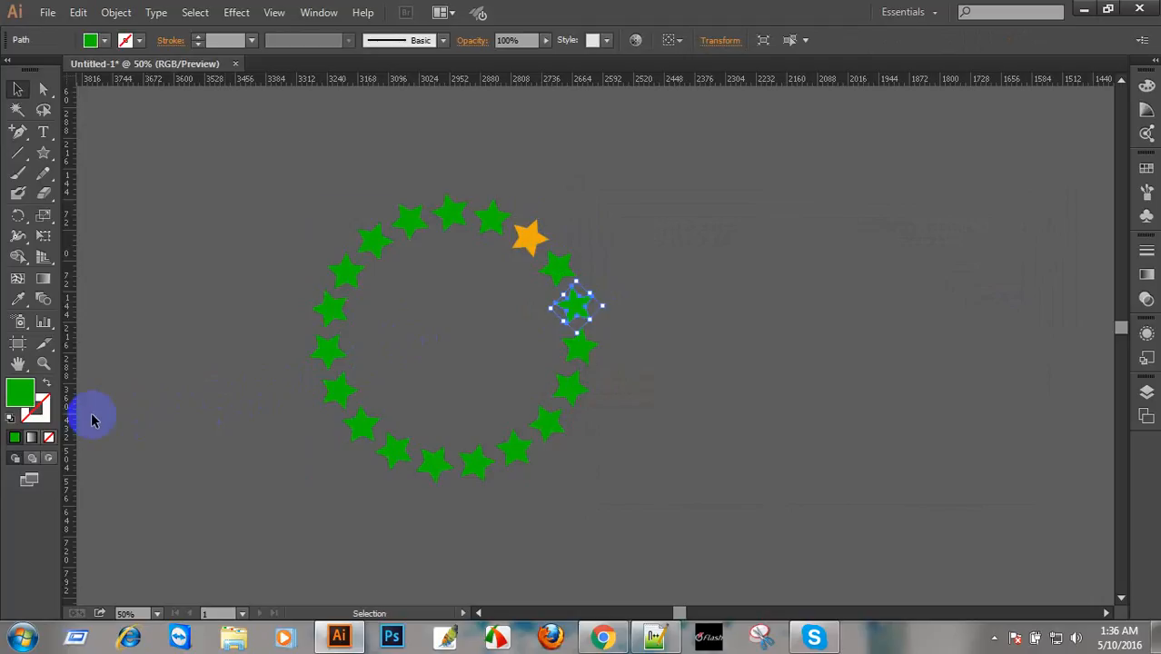
pyautogui.doubleClick(22, 399)
pyautogui.moveTo(844, 382); pyautogui.dragTo(848, 442)
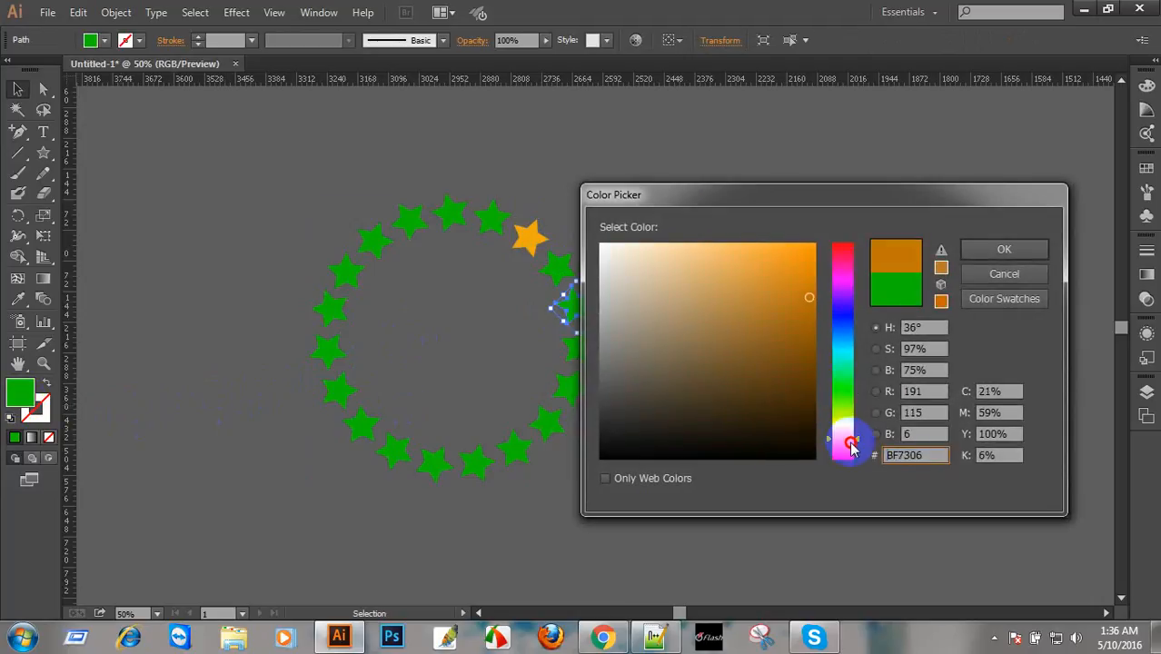
pyautogui.moveTo(783, 274); pyautogui.dragTo(802, 264)
pyautogui.click(1014, 257)
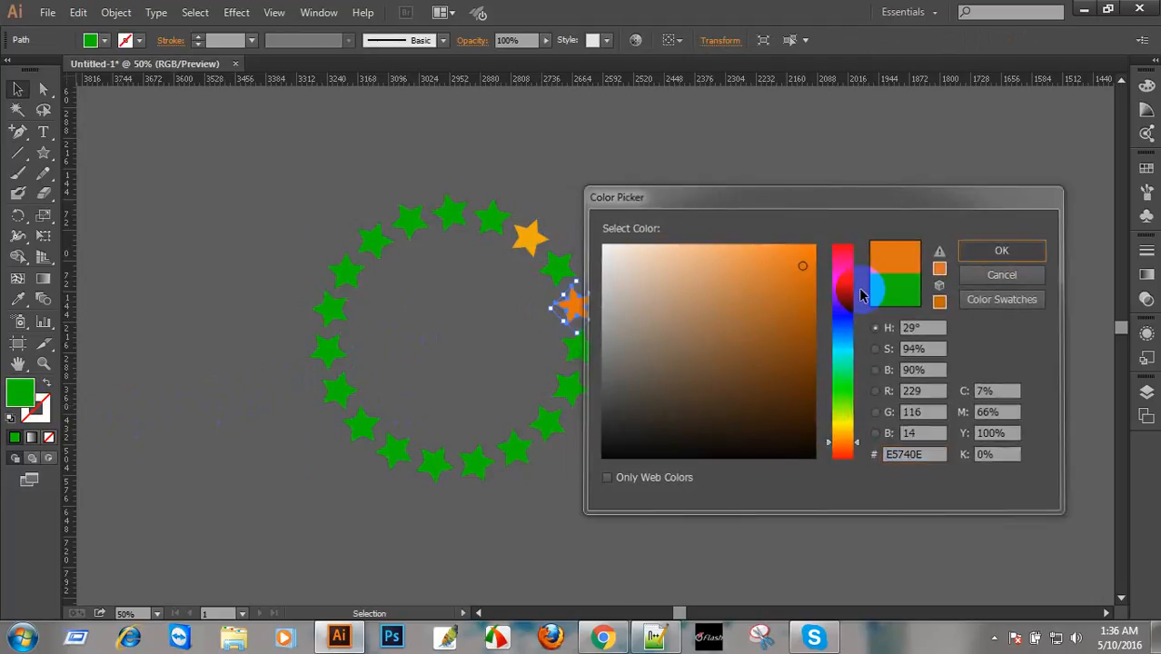
pyautogui.click(645, 368)
# Recolor the star two places clockwise from the orange one to red ED0707.
pyautogui.click(570, 399)
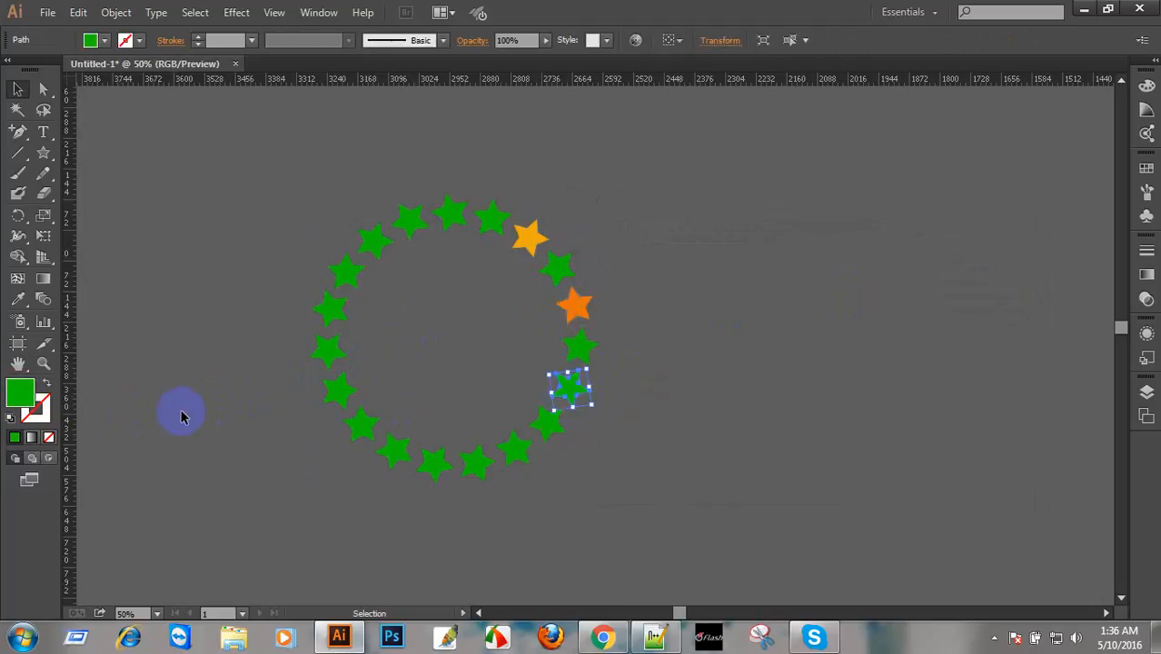
pyautogui.doubleClick(17, 392)
pyautogui.moveTo(843, 308); pyautogui.dragTo(827, 247)
pyautogui.click(999, 251)
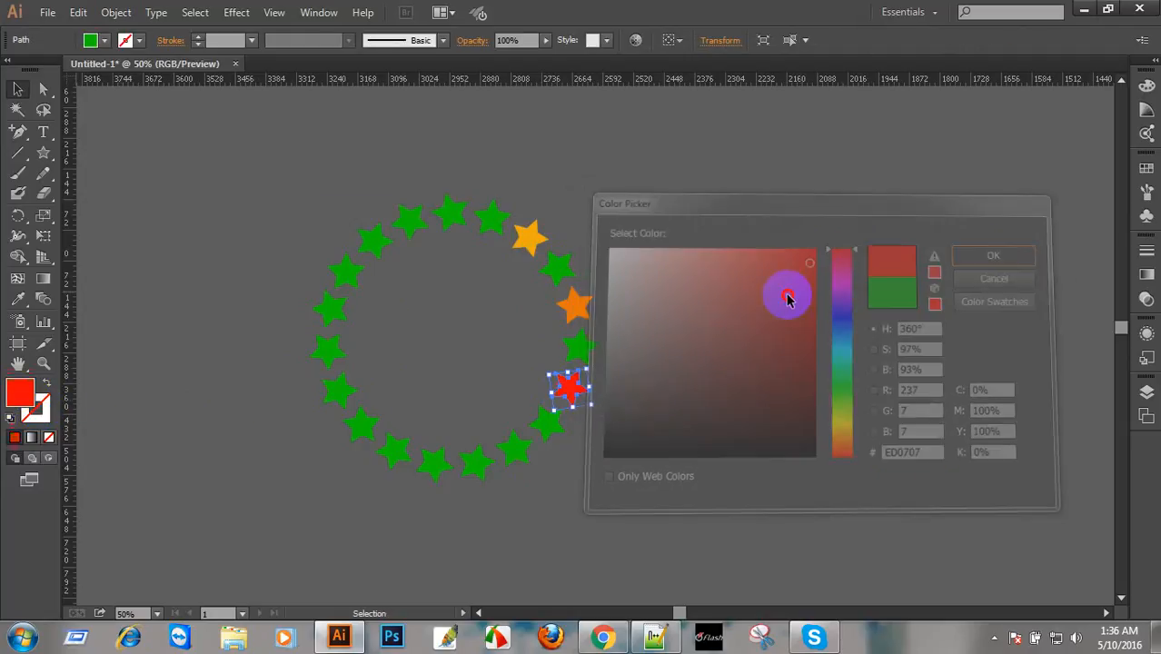
pyautogui.click(794, 310)
pyautogui.moveTo(316, 334); pyautogui.dragTo(654, 490)
pyautogui.click(293, 162)
pyautogui.moveTo(316, 270); pyautogui.dragTo(721, 391)
pyautogui.moveTo(188, 161); pyautogui.dragTo(629, 469)
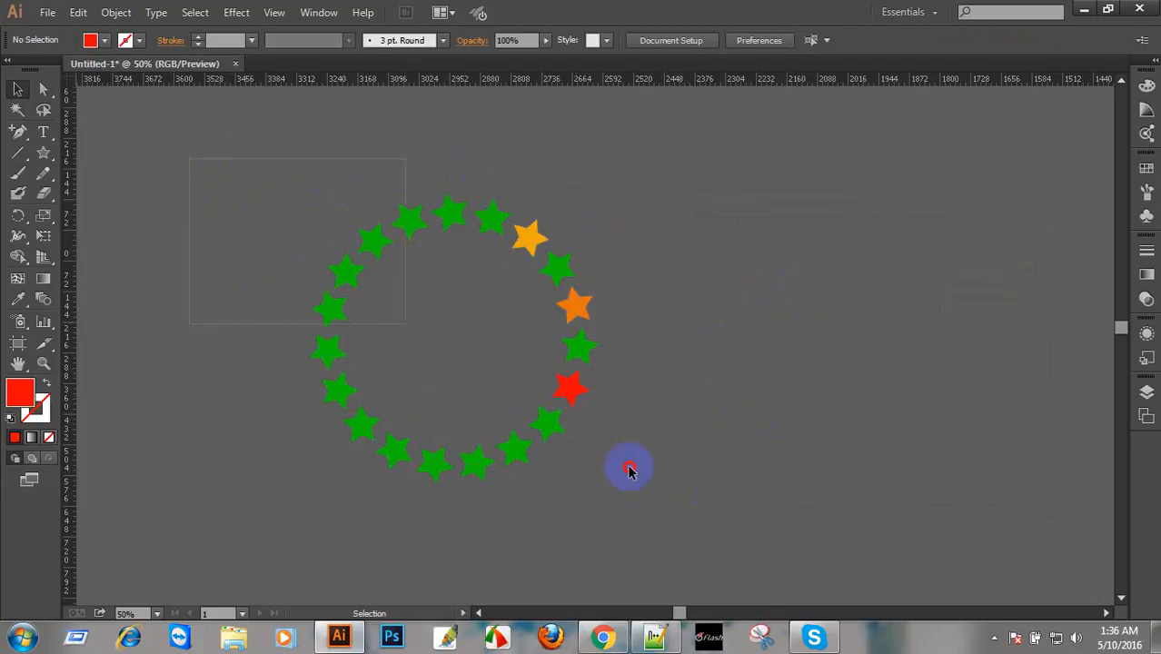
pyautogui.click(742, 434)
pyautogui.moveTo(725, 527); pyautogui.dragTo(688, 527)
pyautogui.click(775, 403)
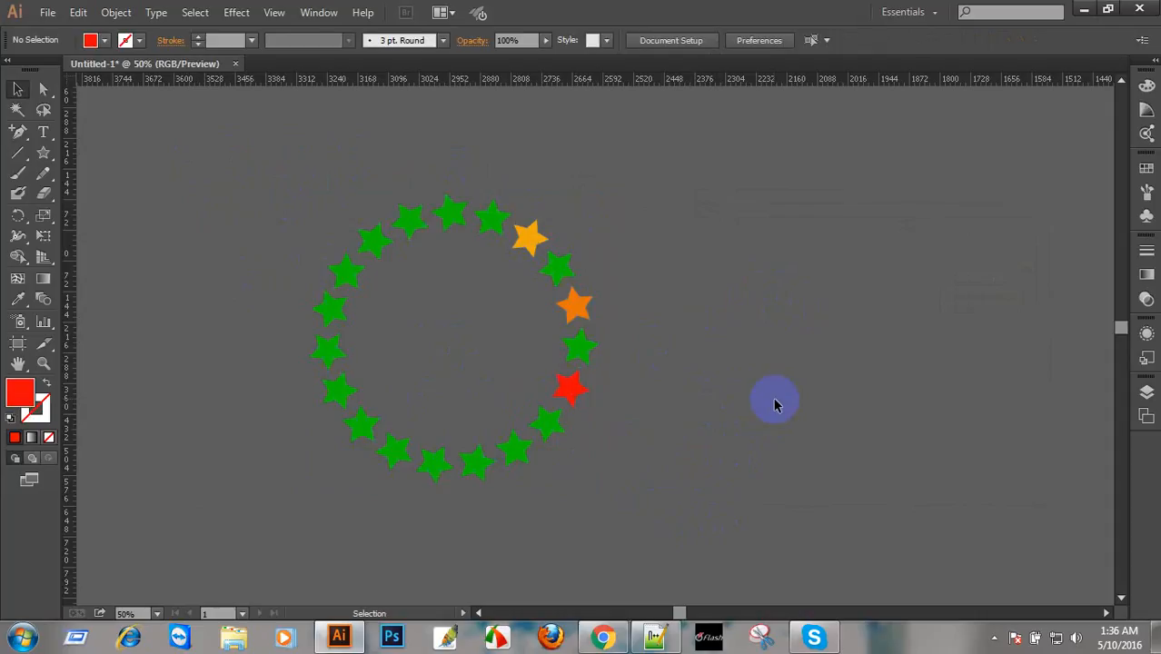